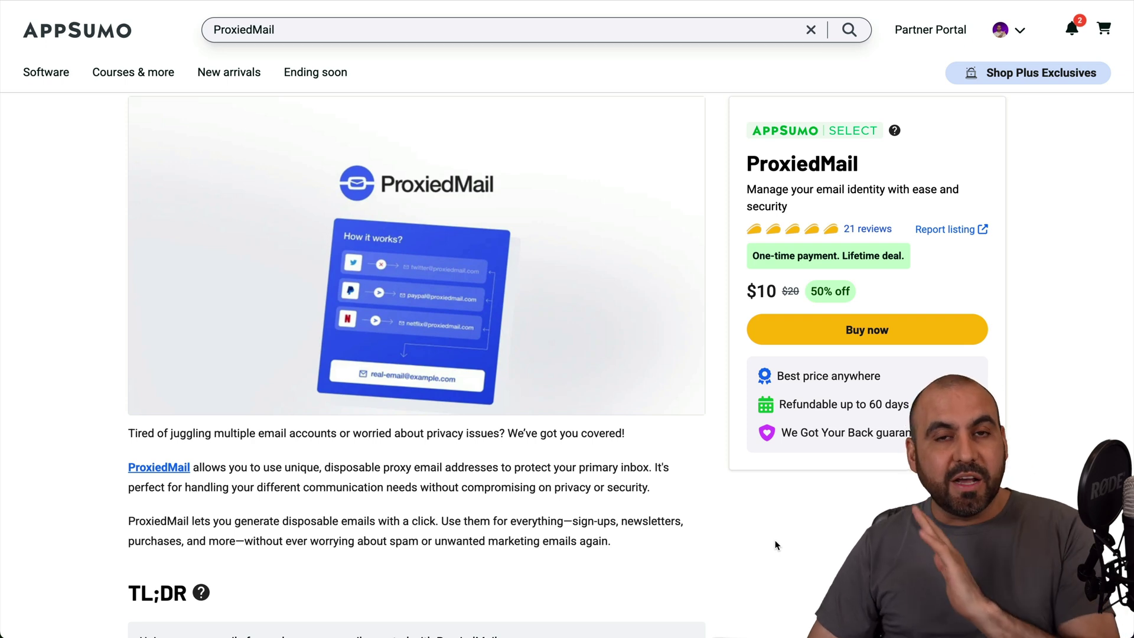
Scroll AppSumo's ProxiedMail deal down to the Plus Plan feature list and highlight it
scroll(775, 545, "down", 15)
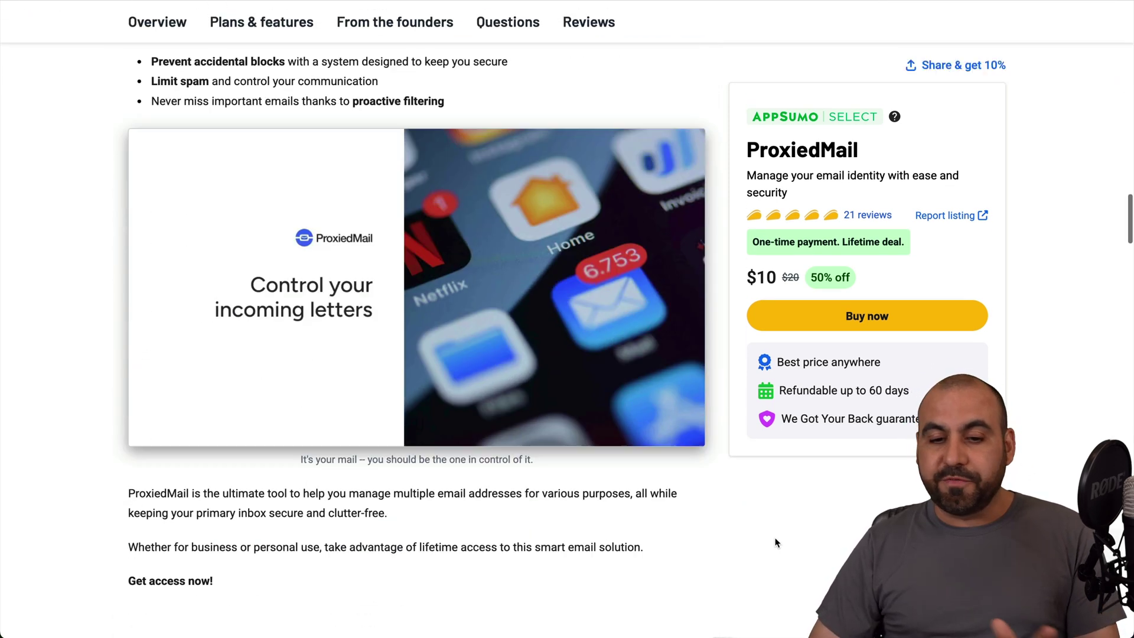
scroll(776, 543, "down", 14)
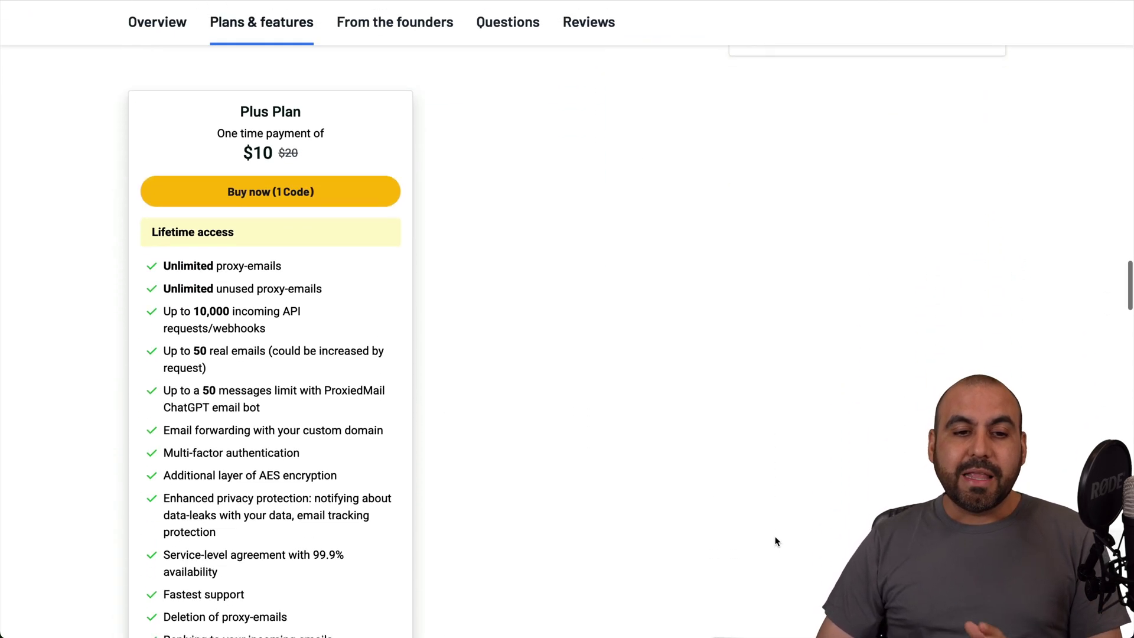
scroll(775, 541, "down", 1)
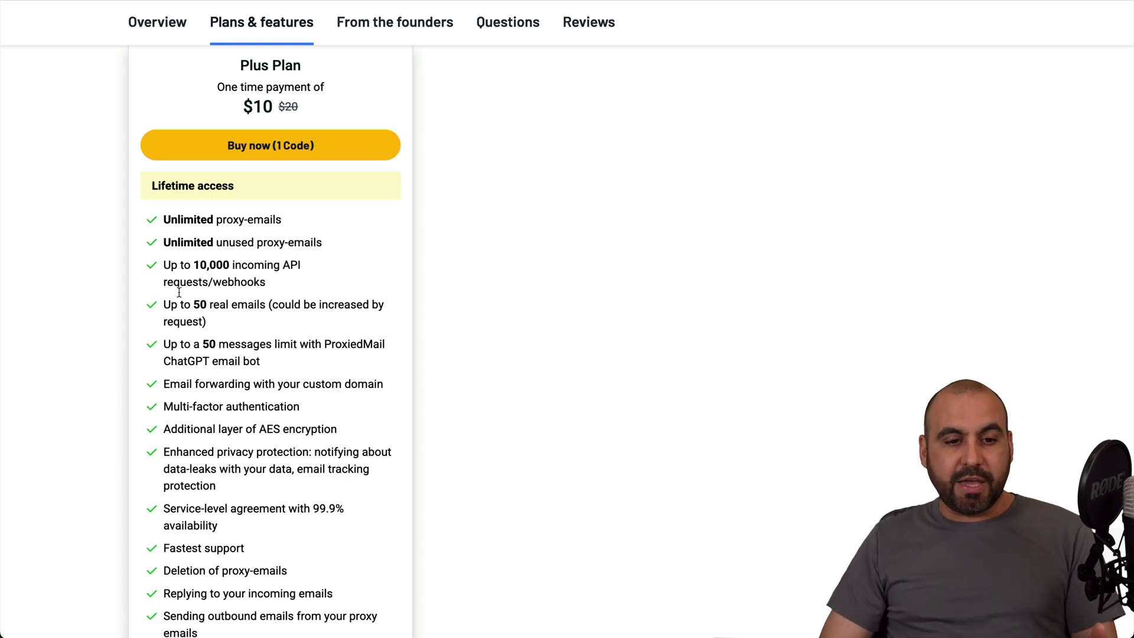
left_click_drag(151, 217, 329, 556)
left_click(329, 555)
scroll(329, 556, "down", 3)
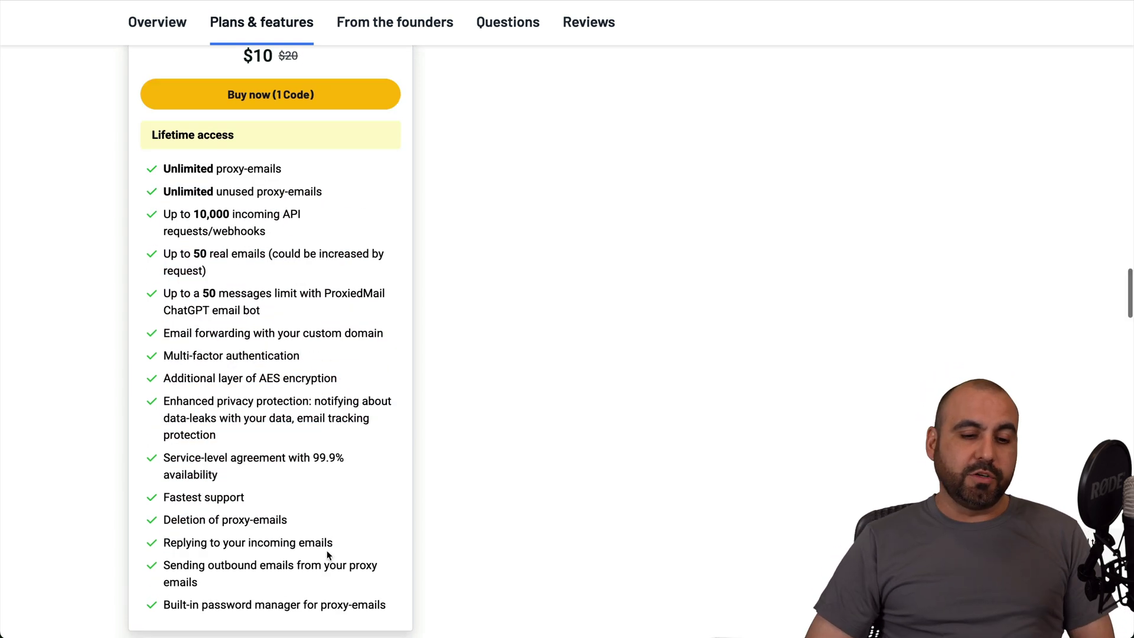
scroll(329, 555, "up", 10)
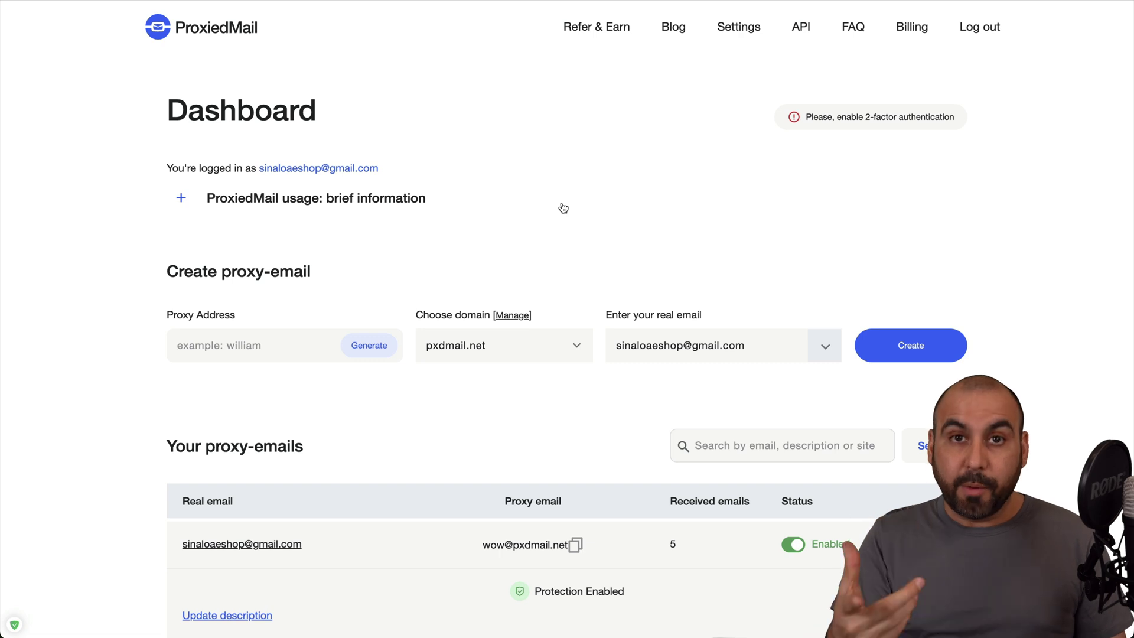
scroll(563, 208, "down", 2)
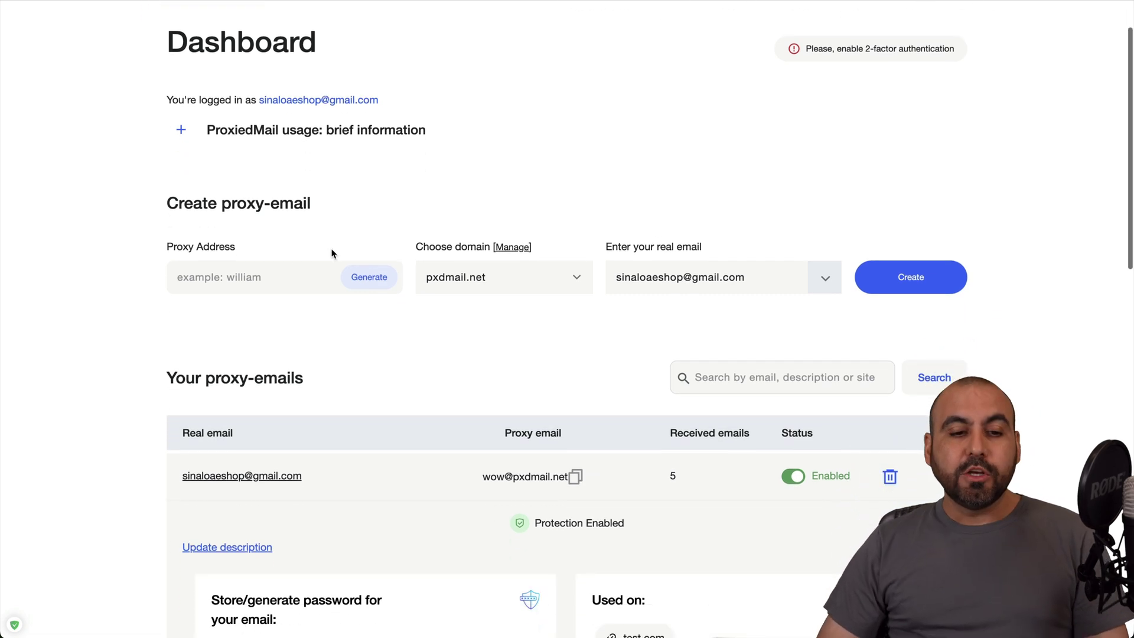
scroll(275, 272, "down", 1)
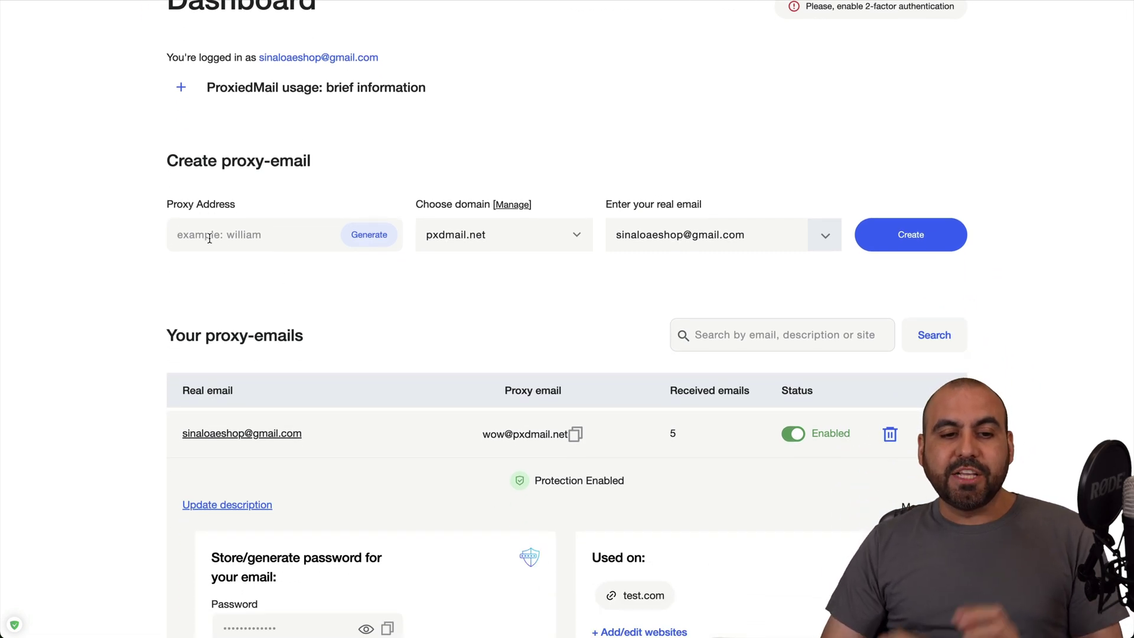
left_click(271, 238)
type("te")
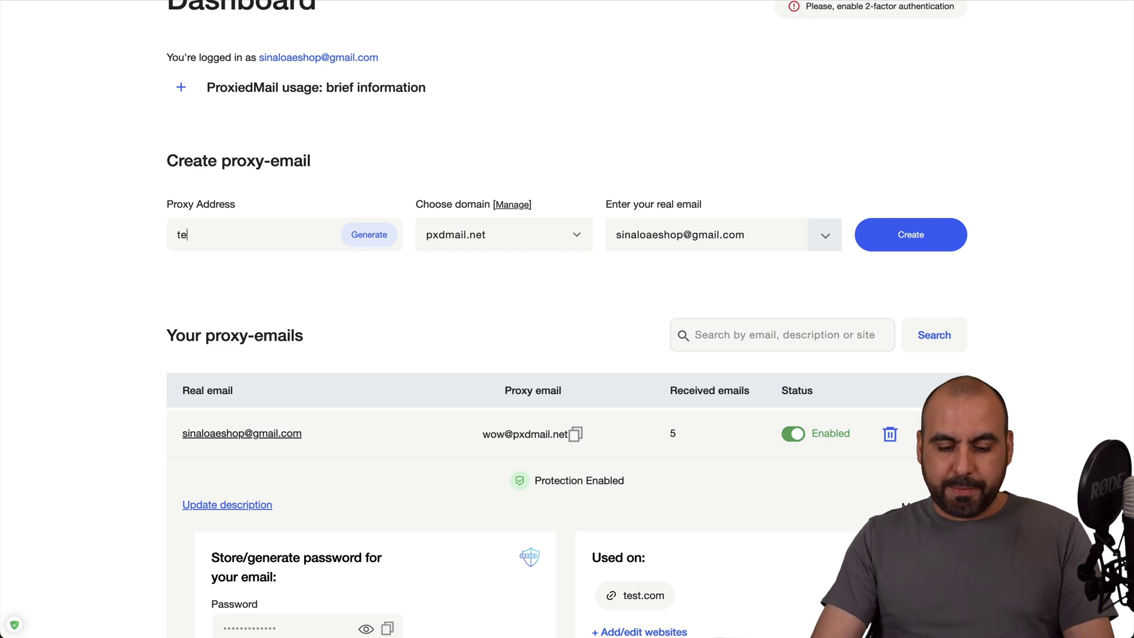
type("sting12345")
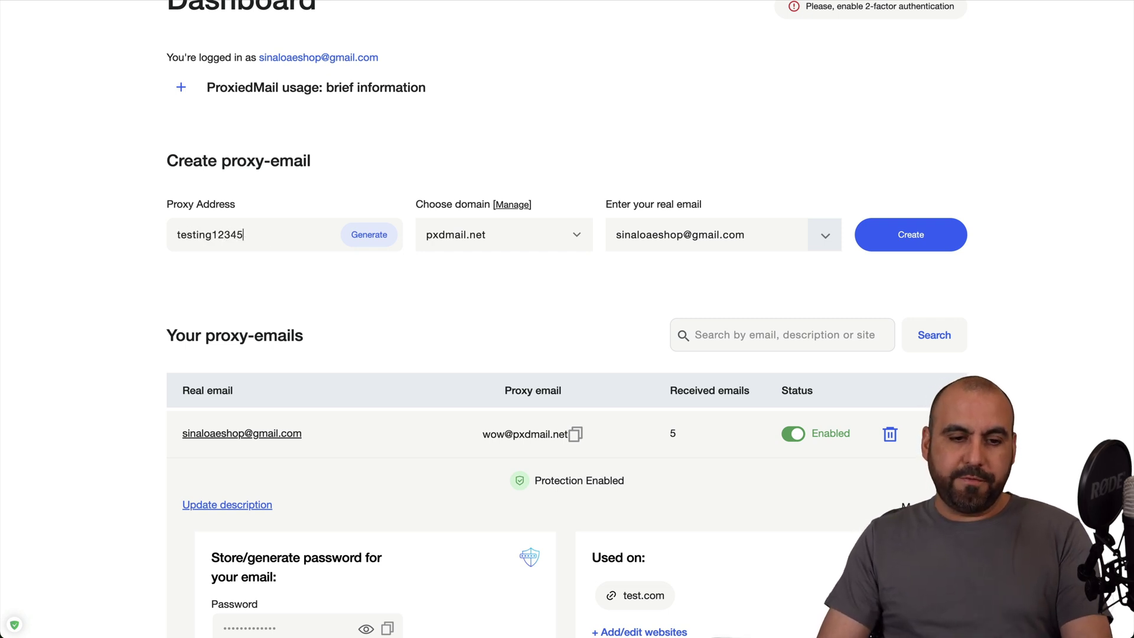
left_click(532, 238)
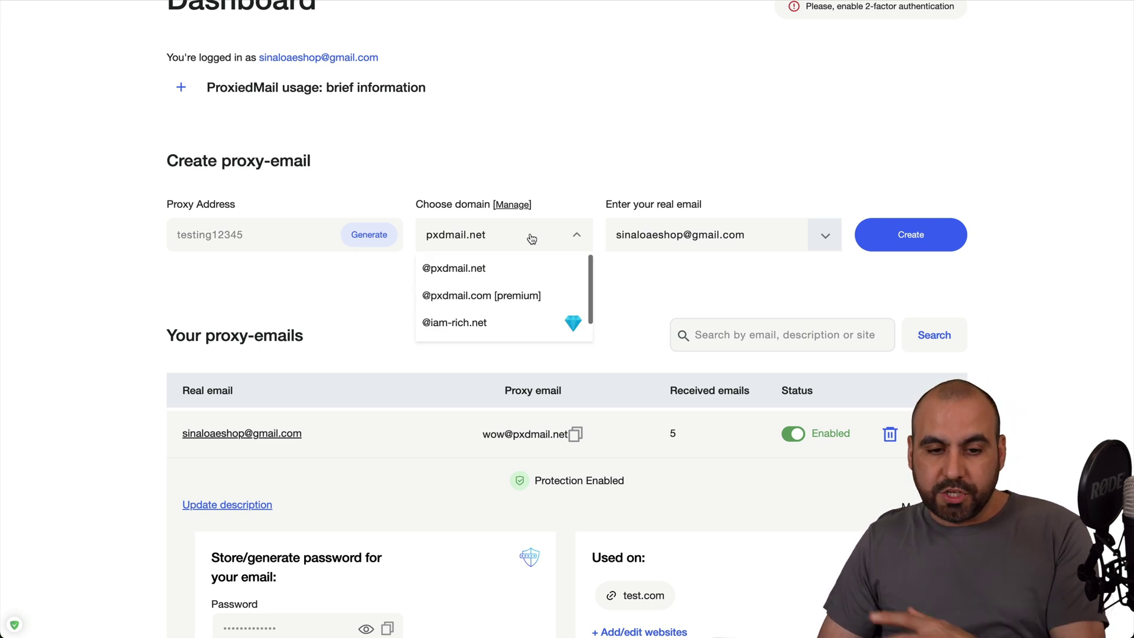
scroll(540, 261, "down", 1)
scroll(540, 261, "up", 1)
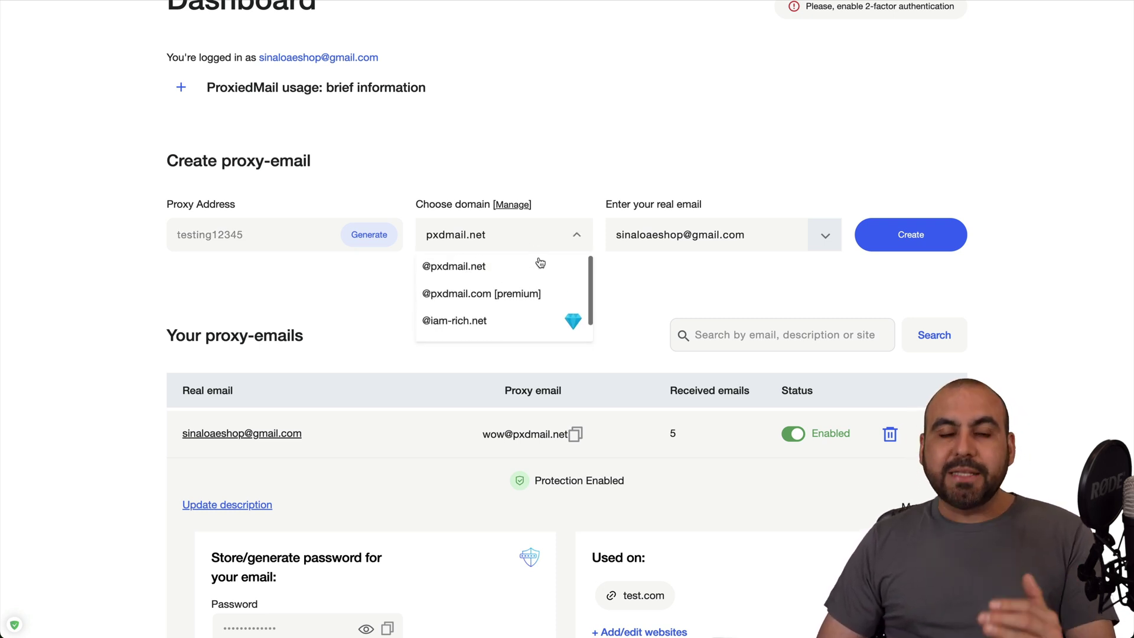
scroll(540, 262, "down", 1)
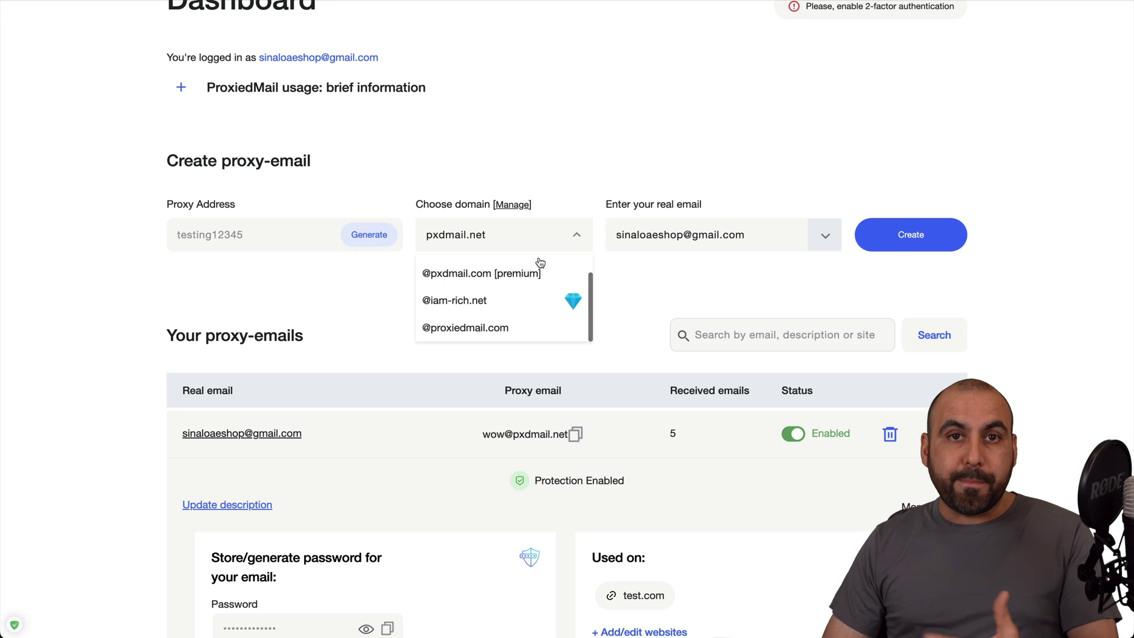
scroll(505, 299, "up", 1)
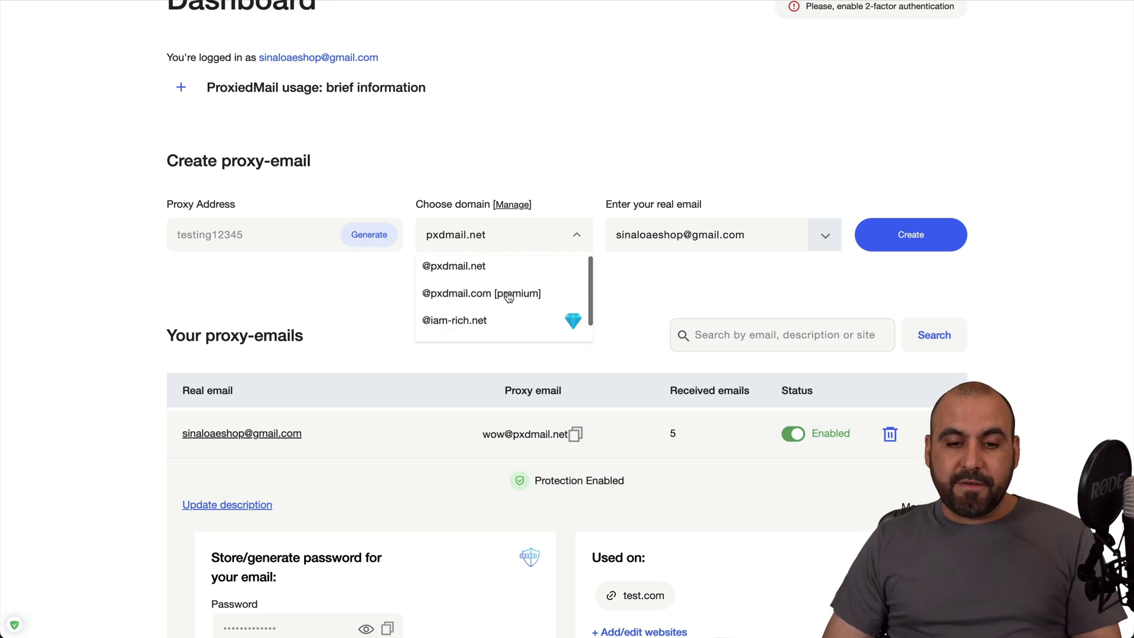
left_click(507, 295)
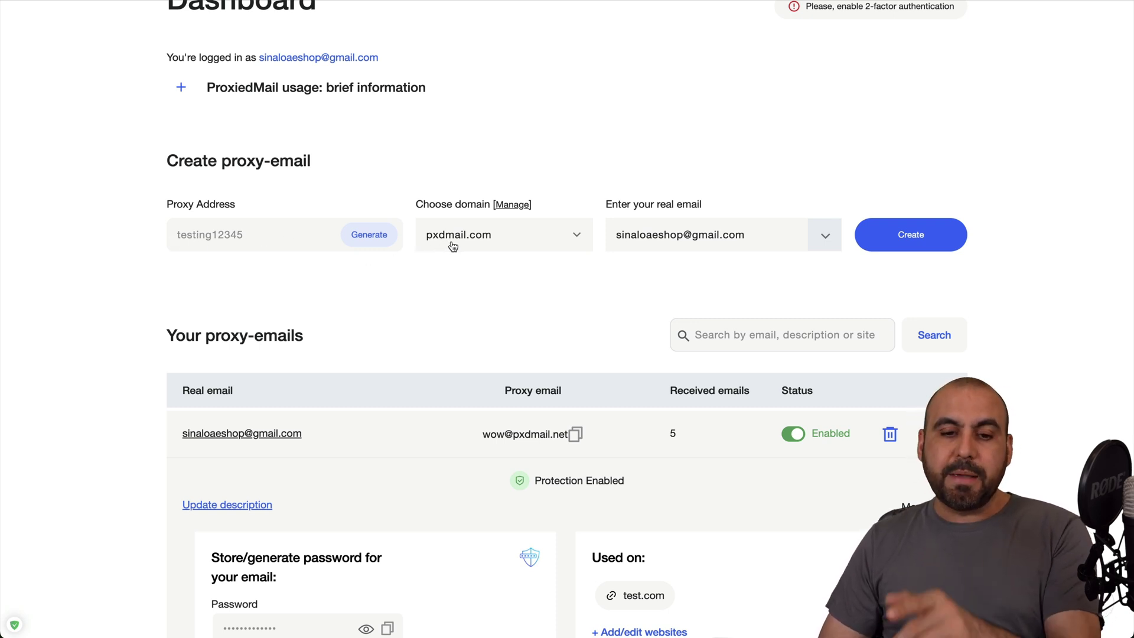
Check the prefilled real email address and create the proxy email
triple_click(654, 238)
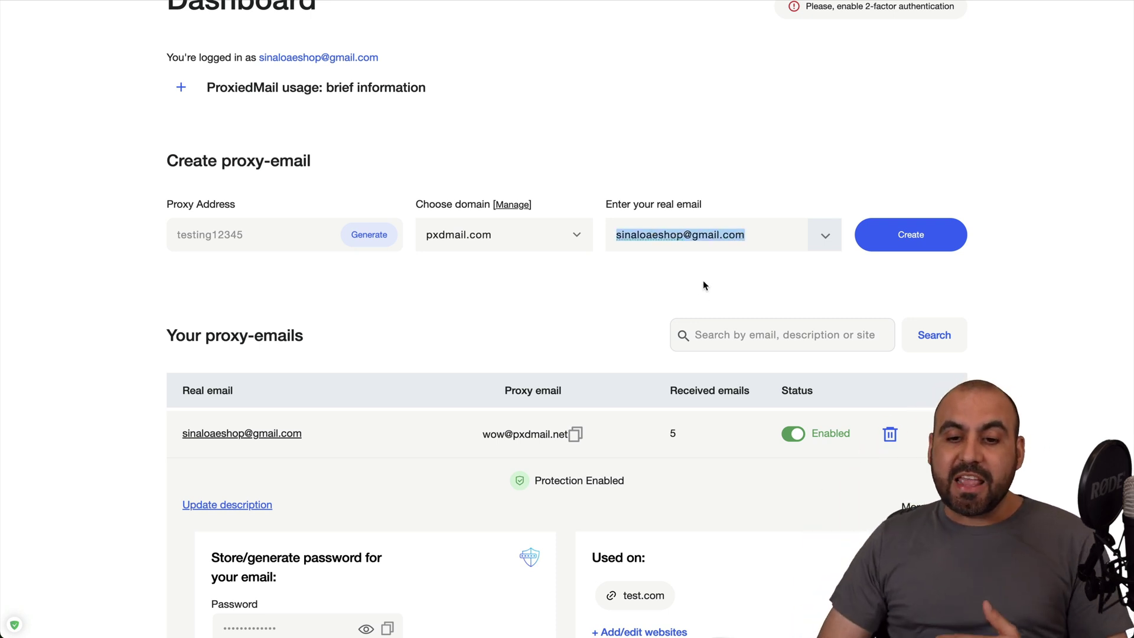
triple_click(680, 236)
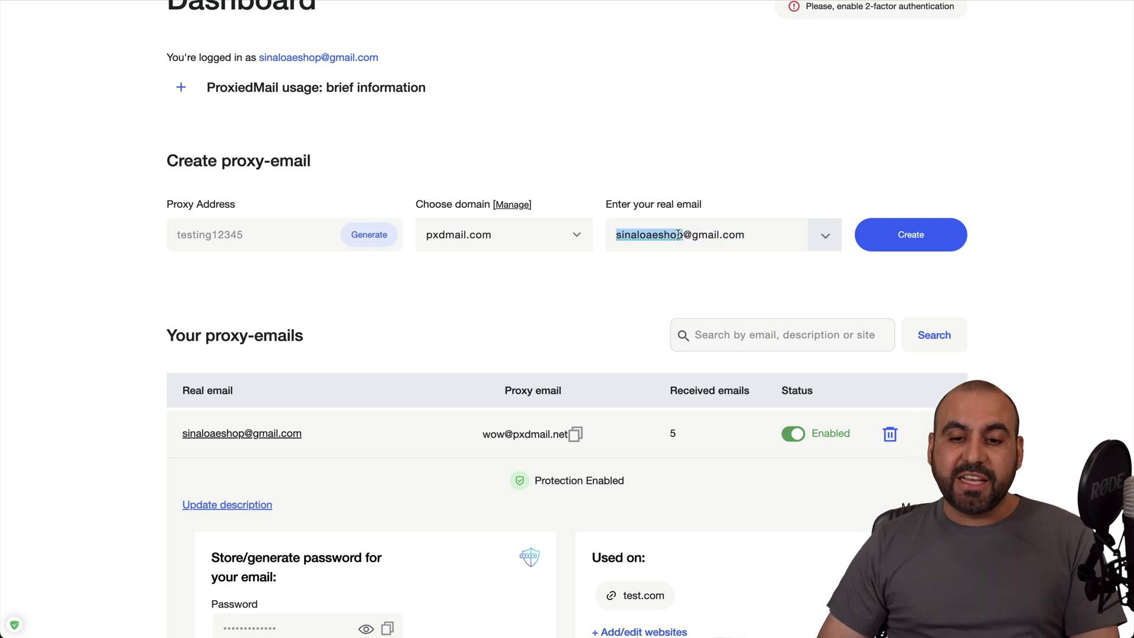
left_click(737, 284)
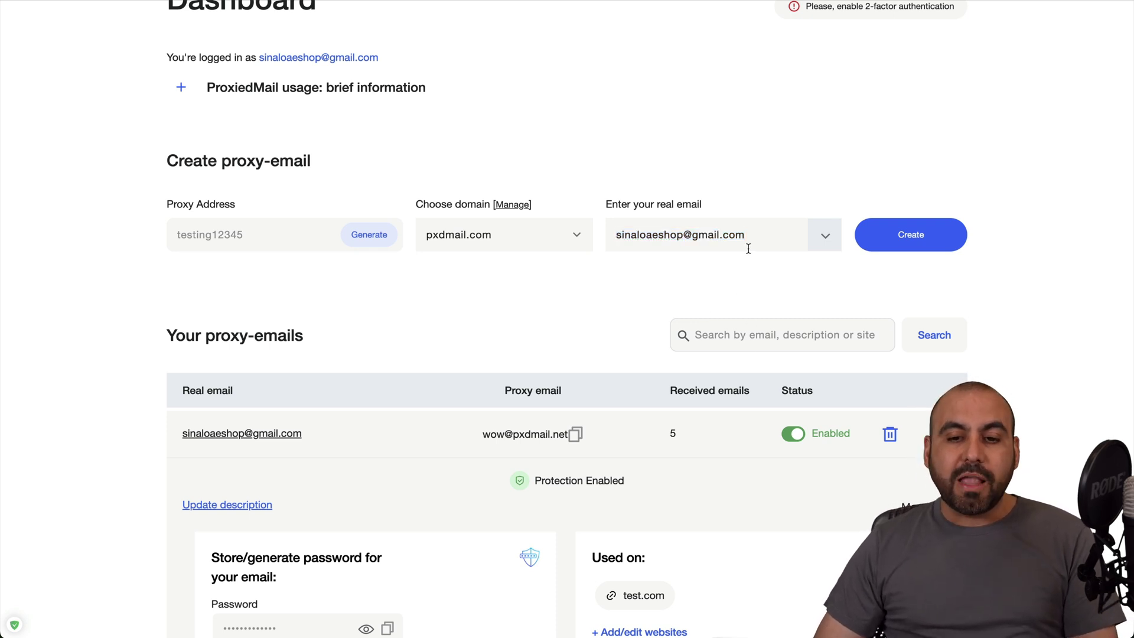
left_click_drag(759, 235, 615, 238)
left_click(664, 269)
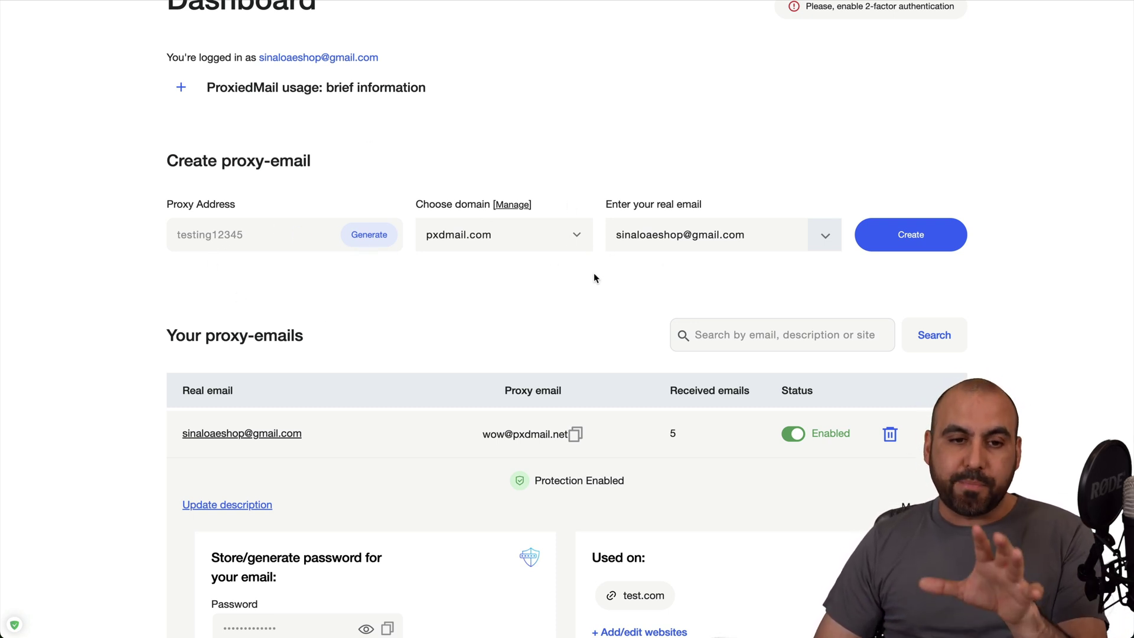
left_click(936, 240)
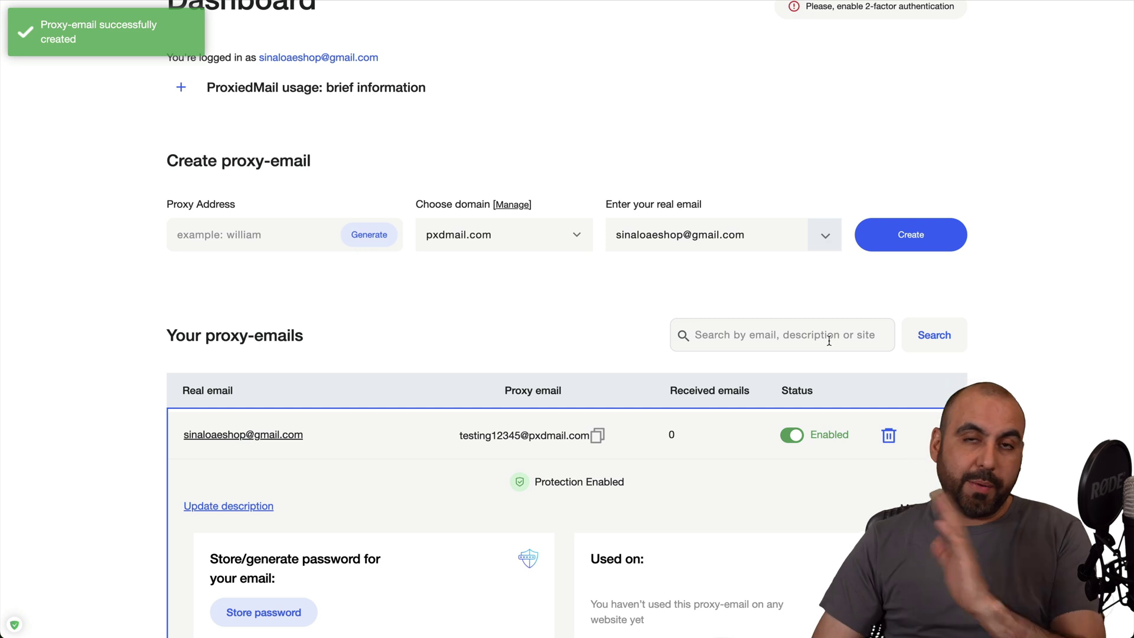
scroll(829, 339, "down", 5)
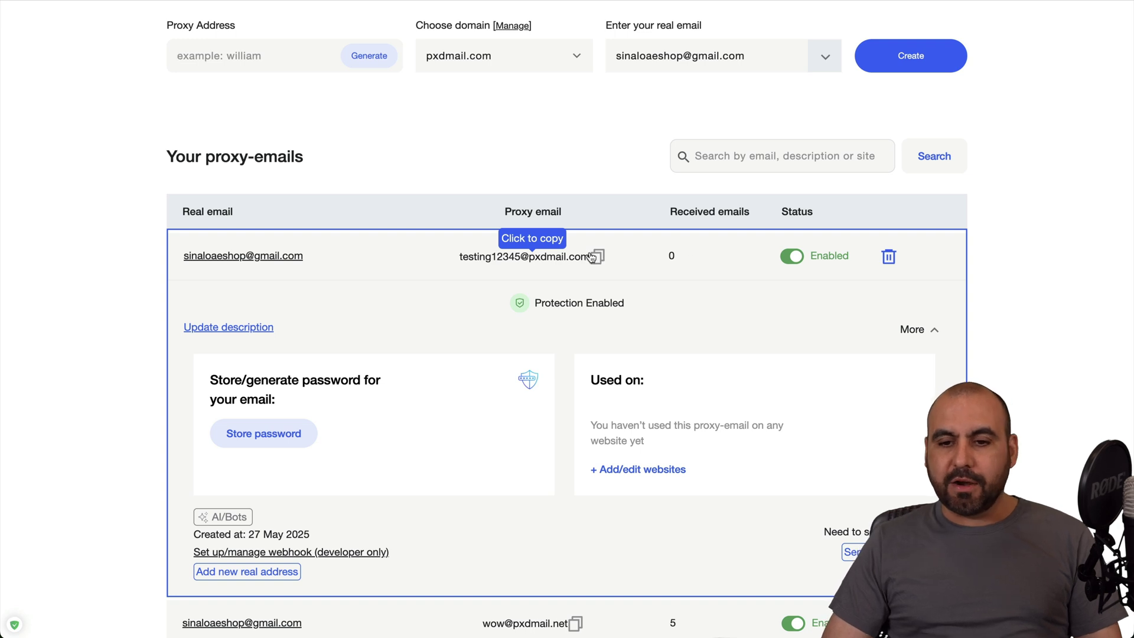
left_click(791, 258)
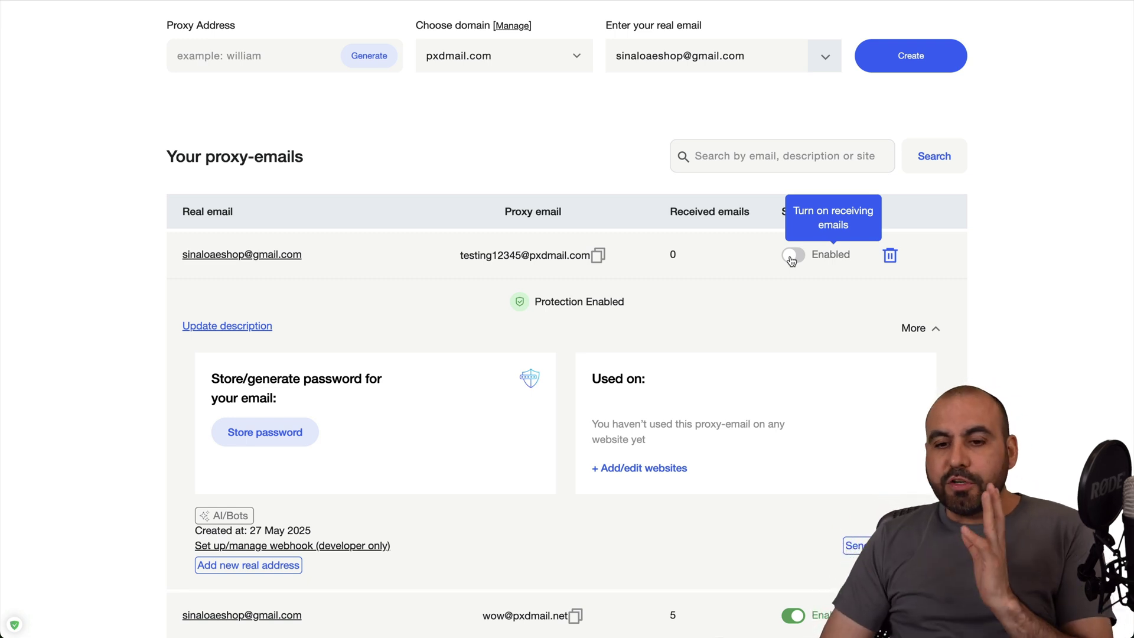
left_click(792, 257)
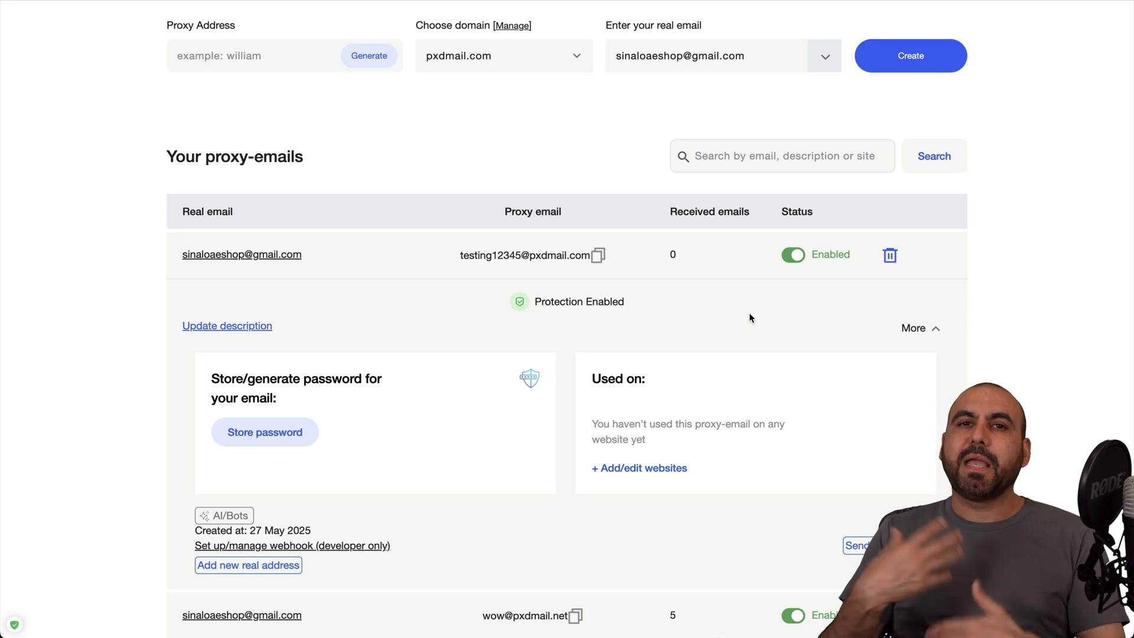
scroll(742, 330, "down", 2)
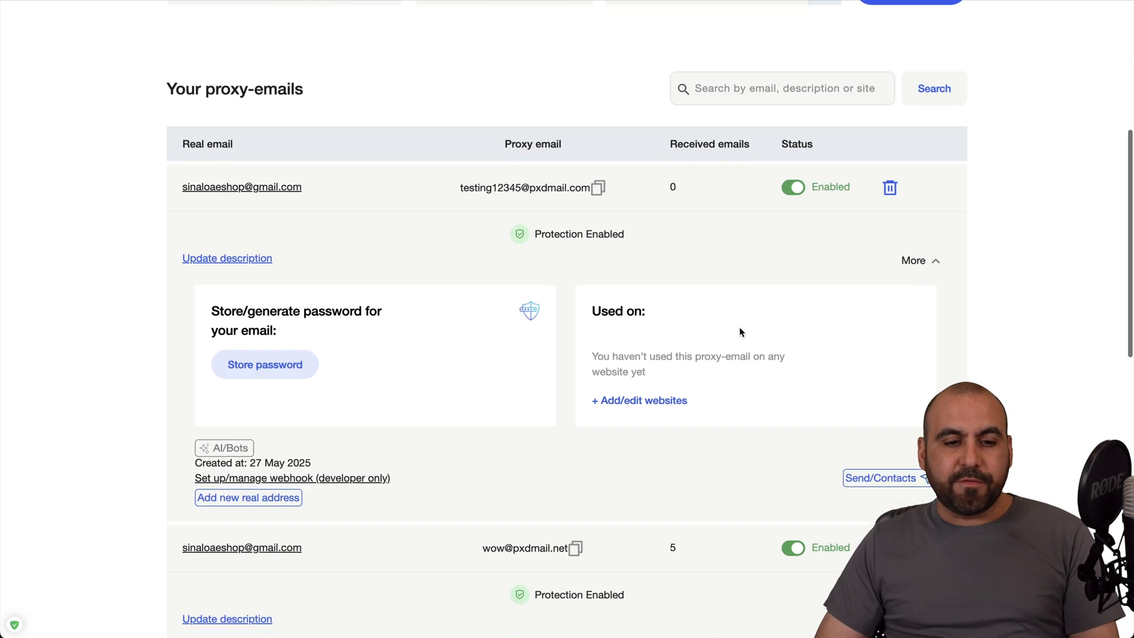
left_click(272, 364)
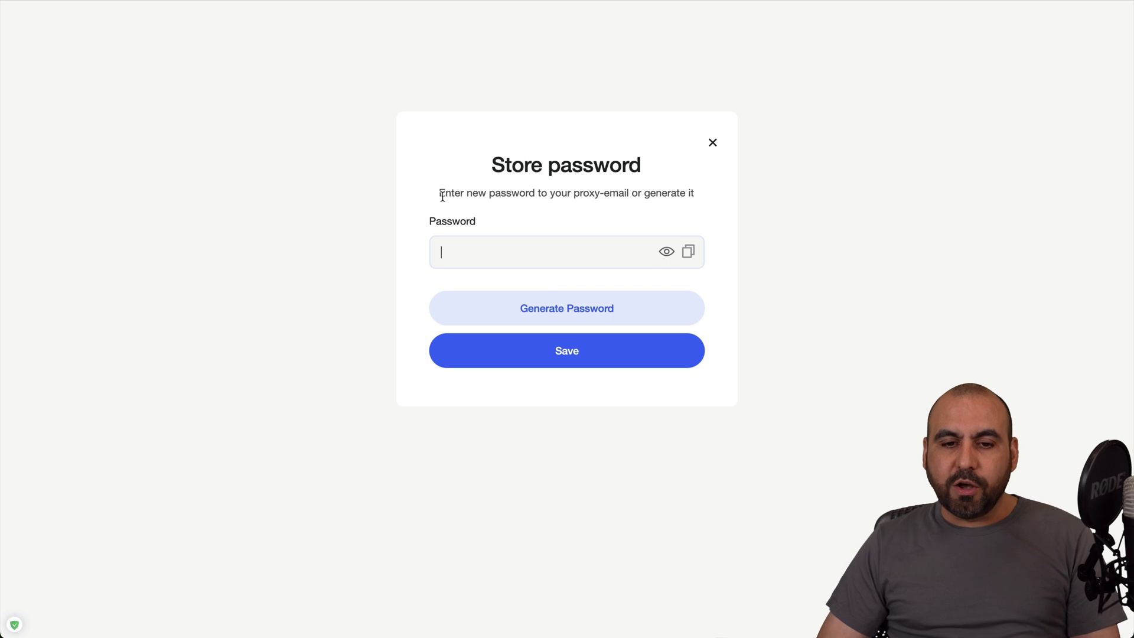
left_click_drag(437, 195, 707, 205)
left_click(645, 192)
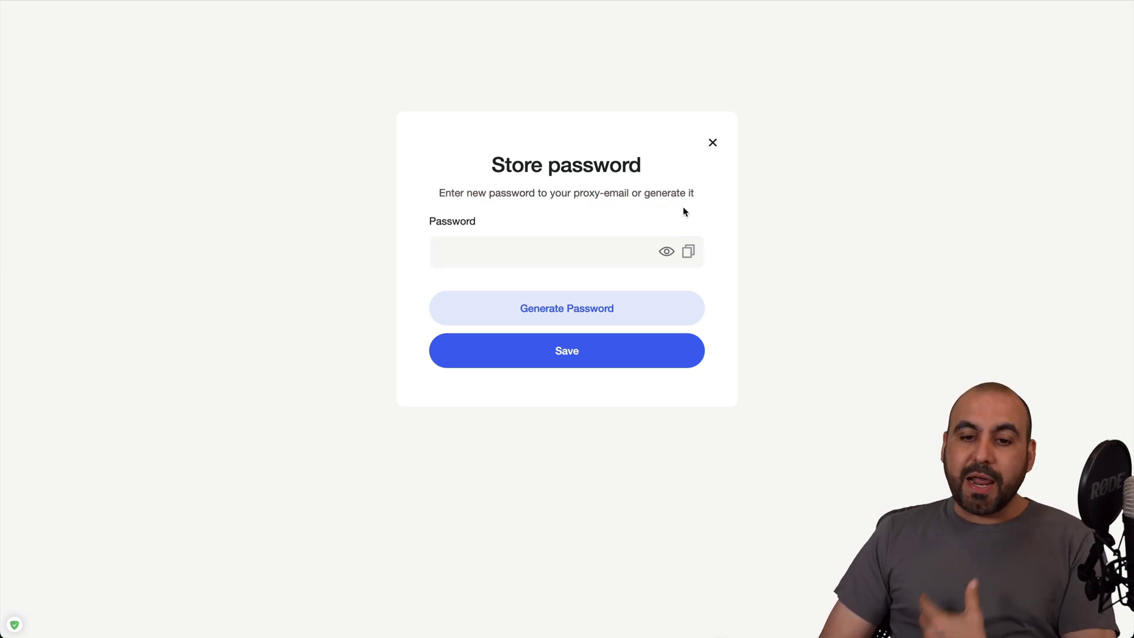
left_click(604, 301)
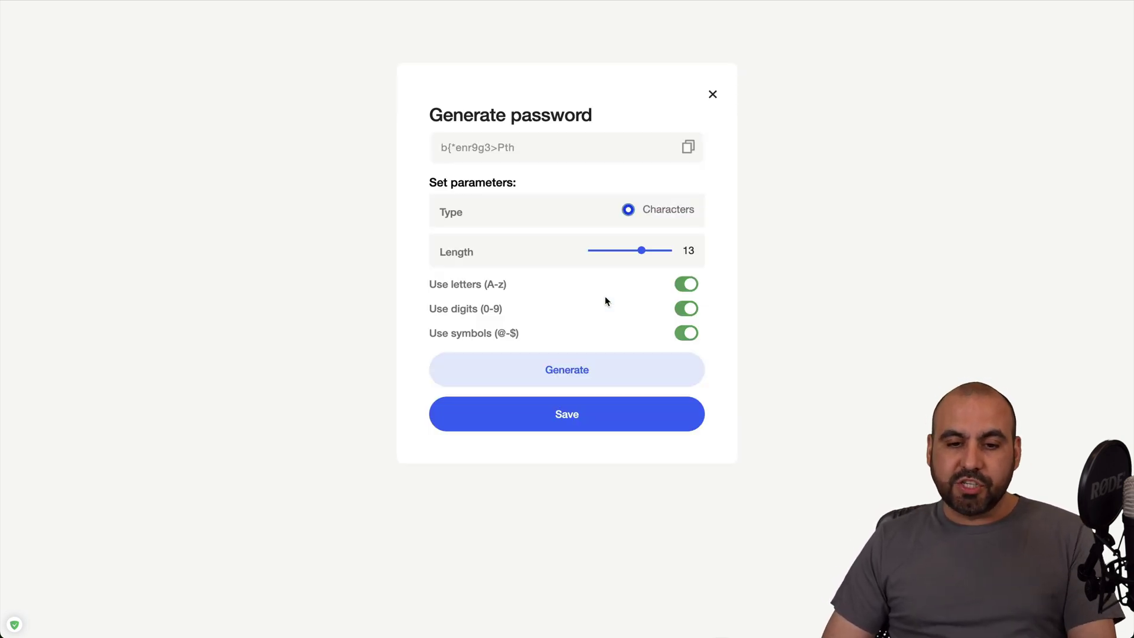
left_click(612, 414)
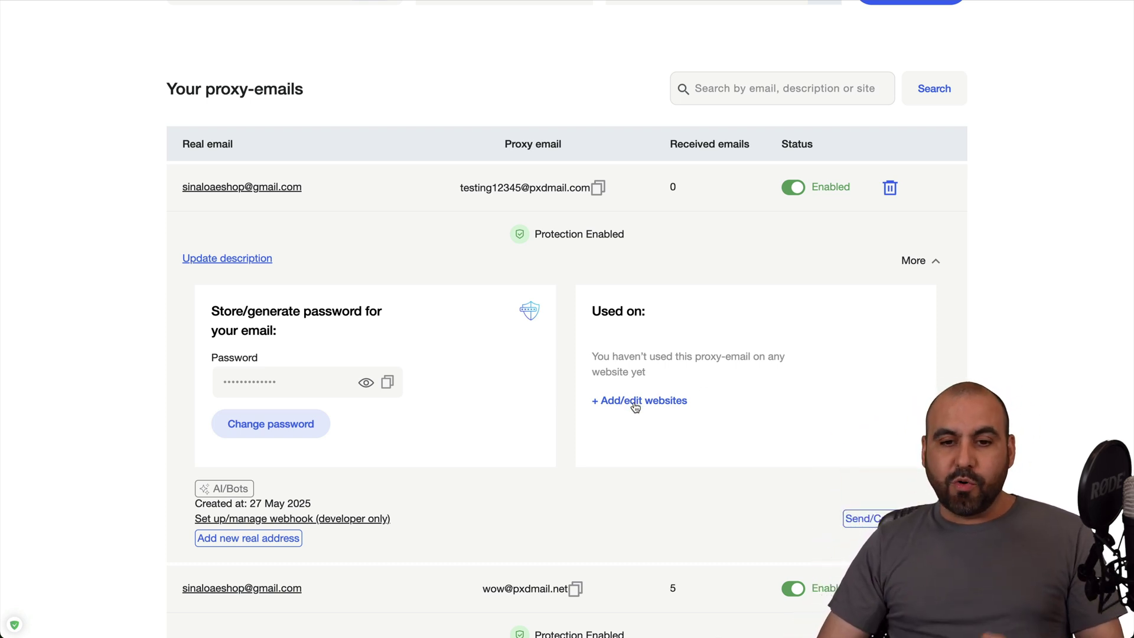
scroll(638, 356, "down", 5)
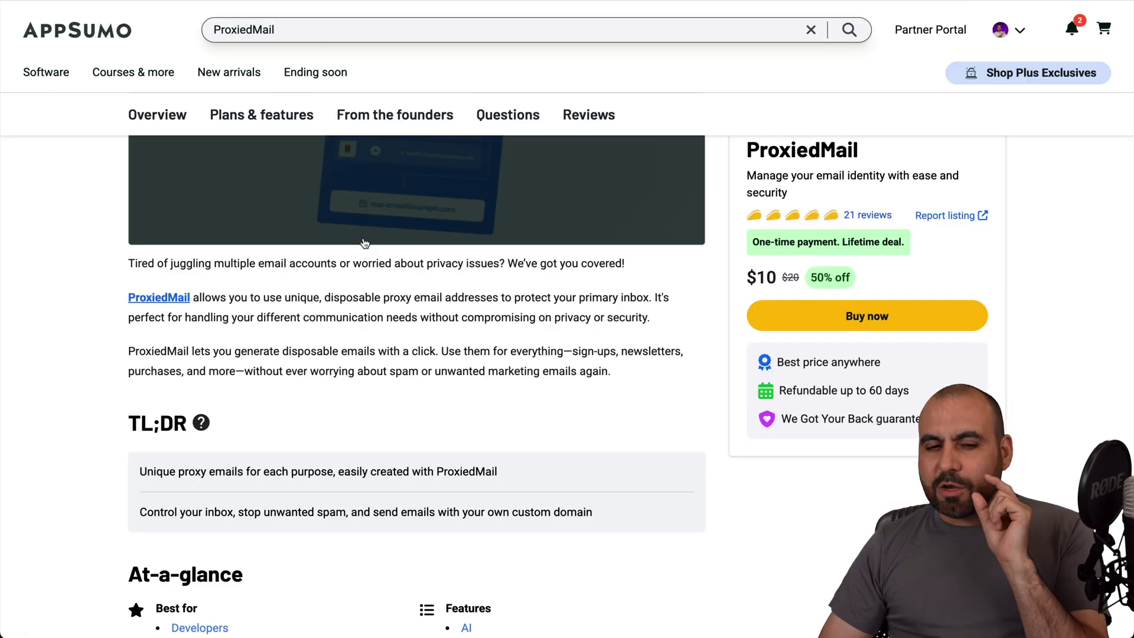
scroll(353, 455, "down", 15)
scroll(353, 456, "down", 15)
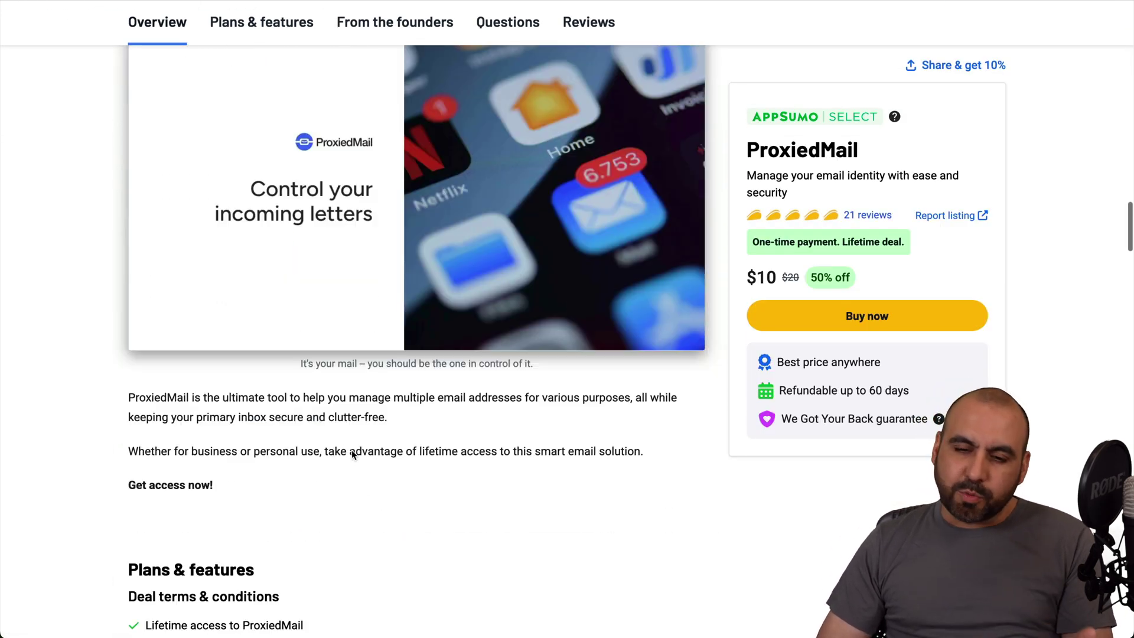
scroll(352, 455, "up", 5)
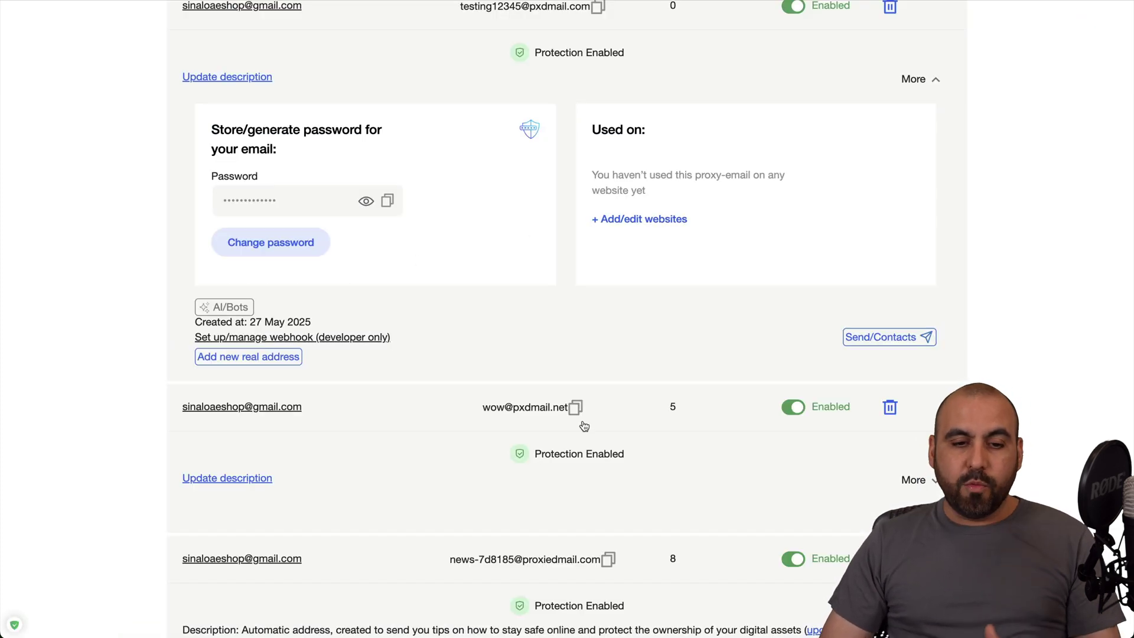
left_click(235, 306)
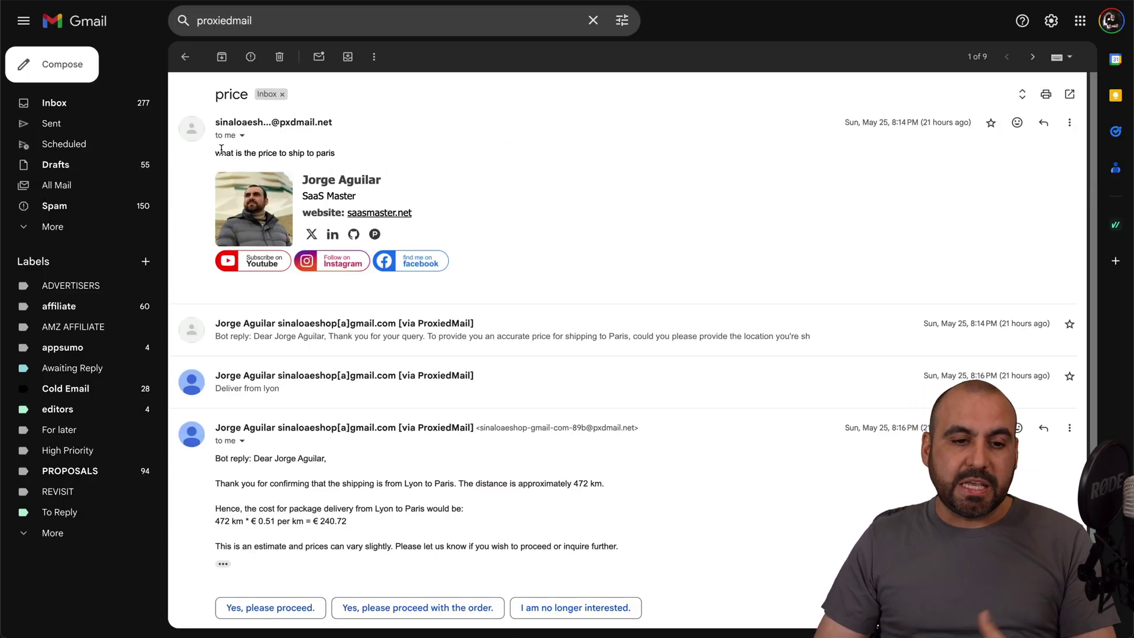
Expand the bot's collapsed replies in the Gmail price thread, including 'Deliver from lyon'
left_click_drag(218, 152, 341, 152)
left_click(342, 152)
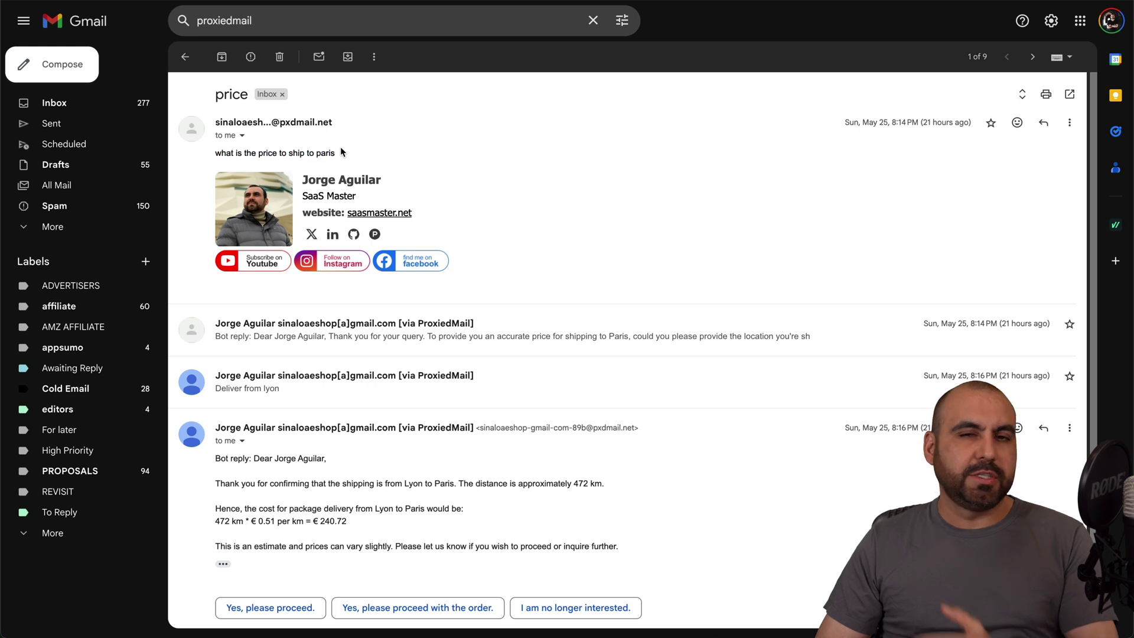
left_click(580, 335)
scroll(581, 337, "down", 3)
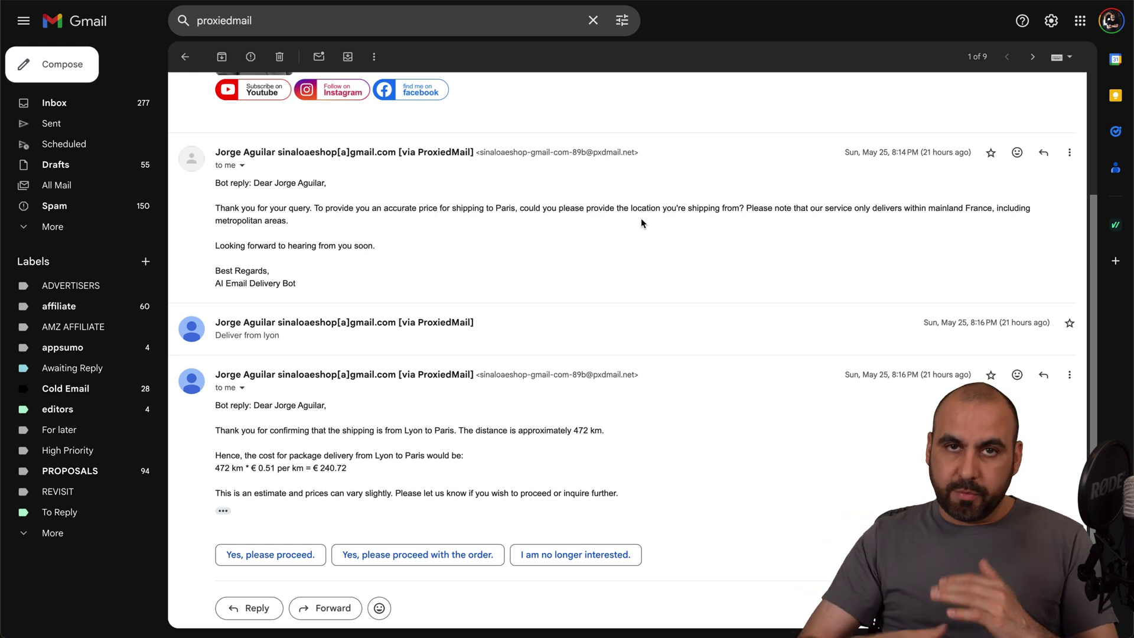
left_click(489, 331)
scroll(492, 322, "down", 1)
left_click_drag(215, 258, 215, 231)
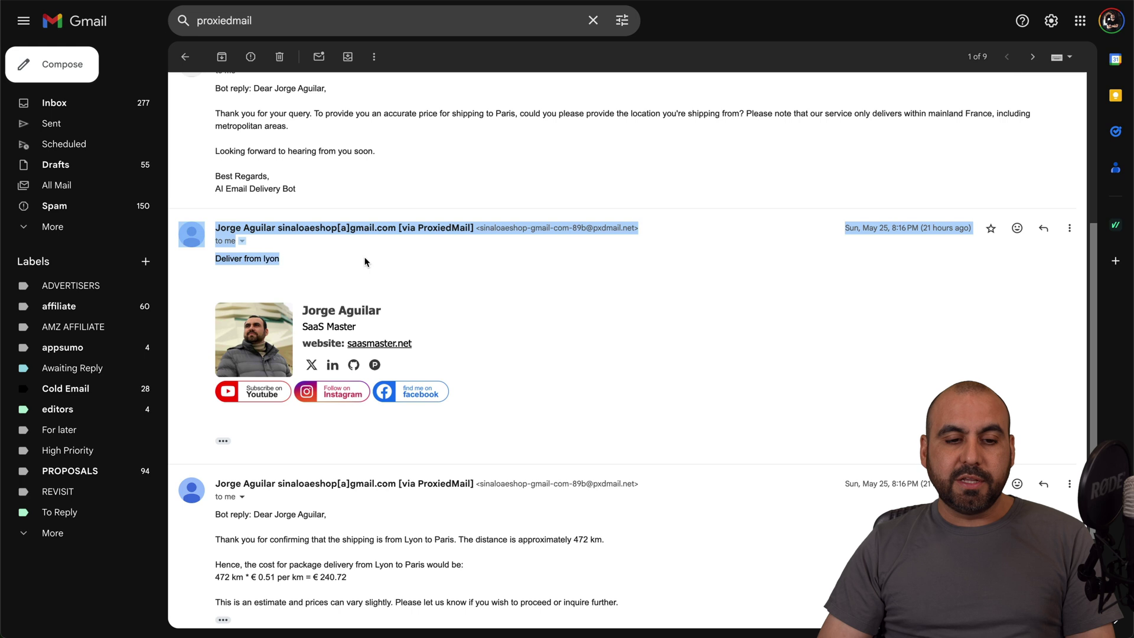
left_click(365, 262)
scroll(365, 262, "down", 1)
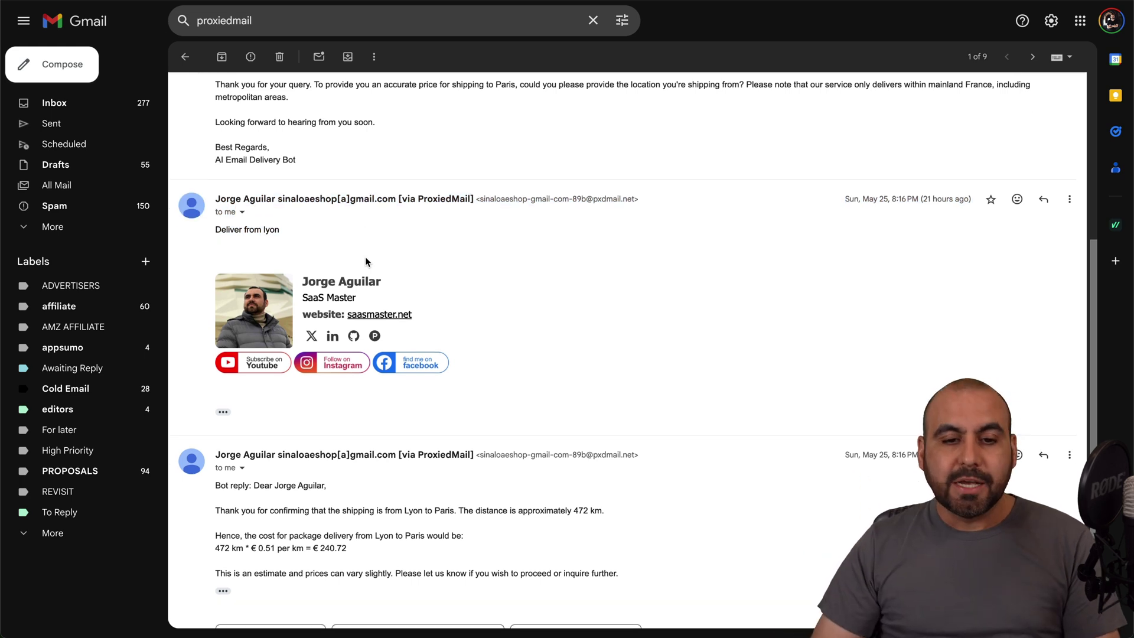
scroll(365, 260, "down", 2)
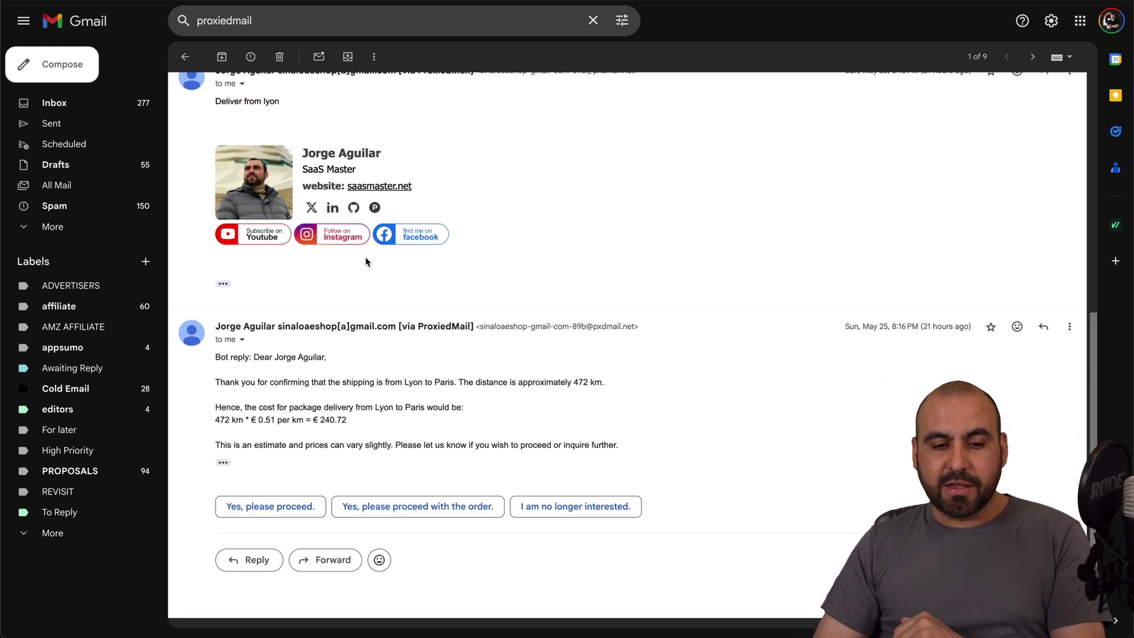
Highlight the bot's 472 km distance and € 240.72 price estimate
left_click_drag(210, 378, 574, 387)
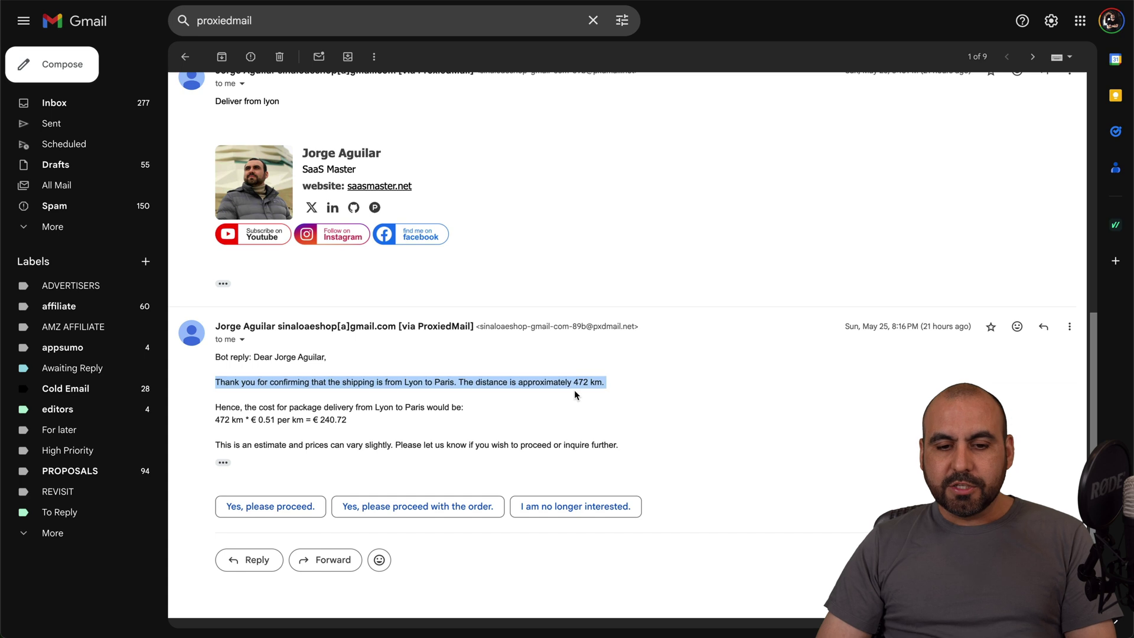
left_click(575, 384)
double_click(577, 383)
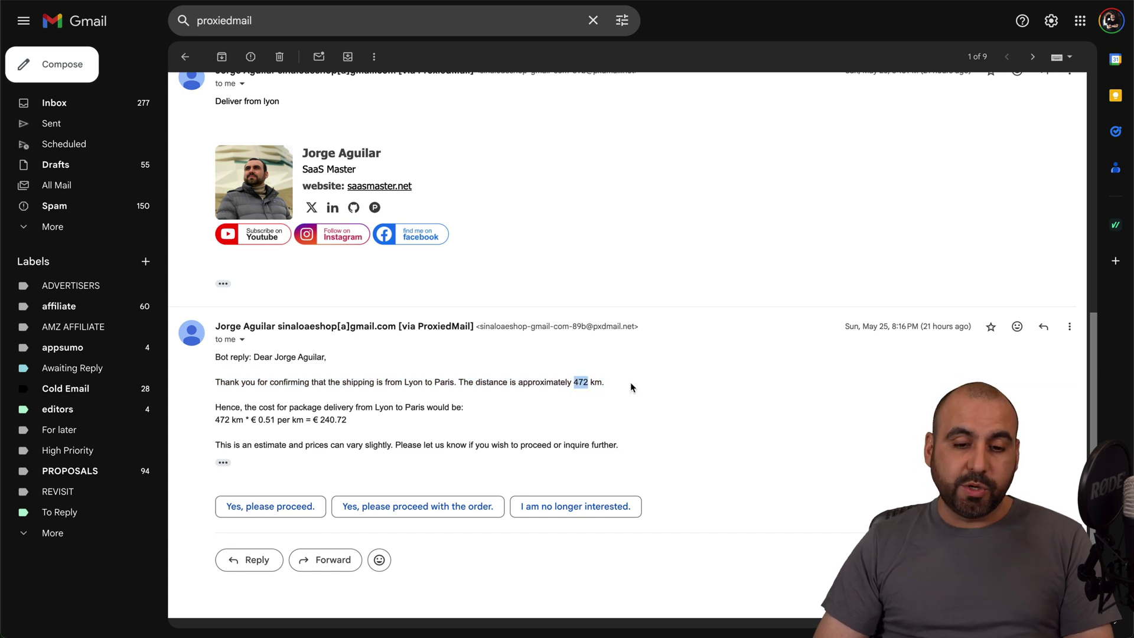
left_click(330, 418)
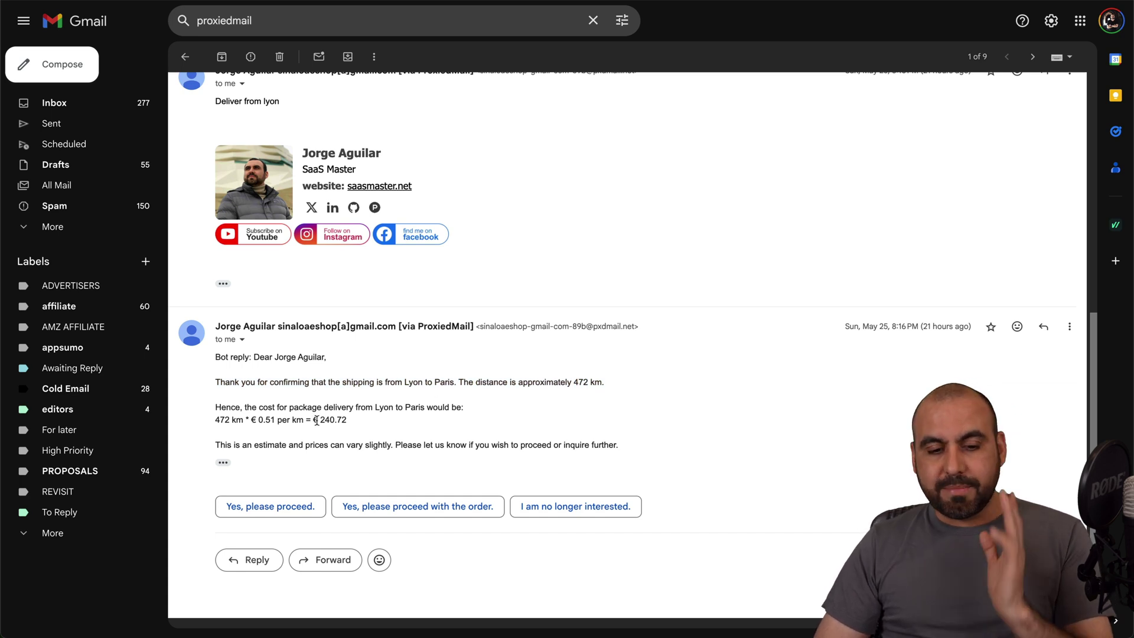
left_click_drag(317, 420, 378, 424)
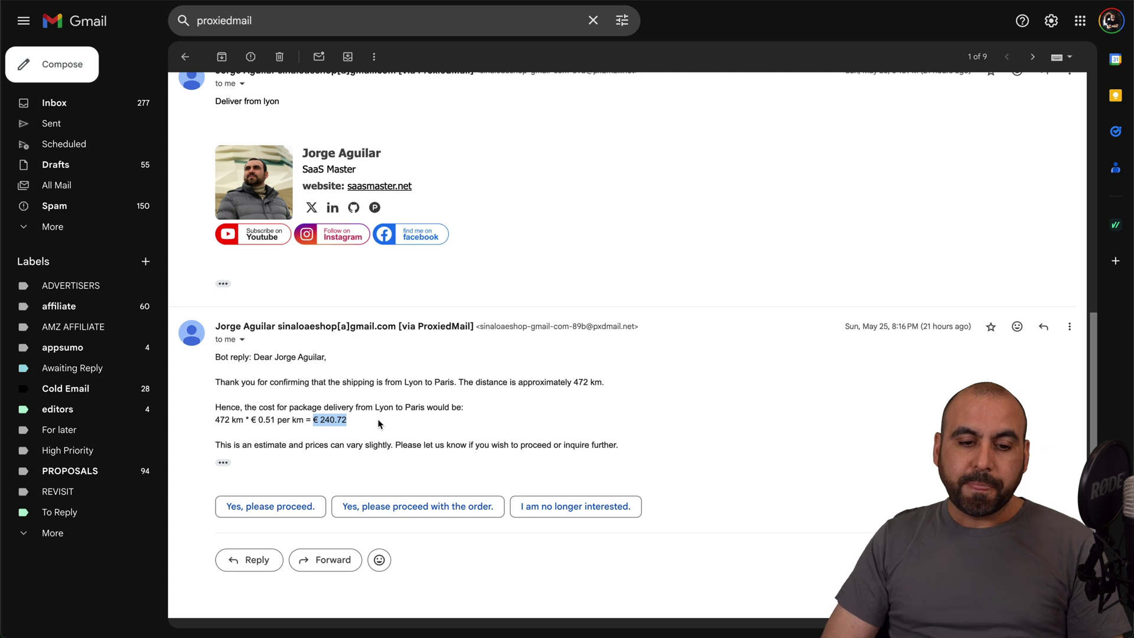
left_click(378, 423)
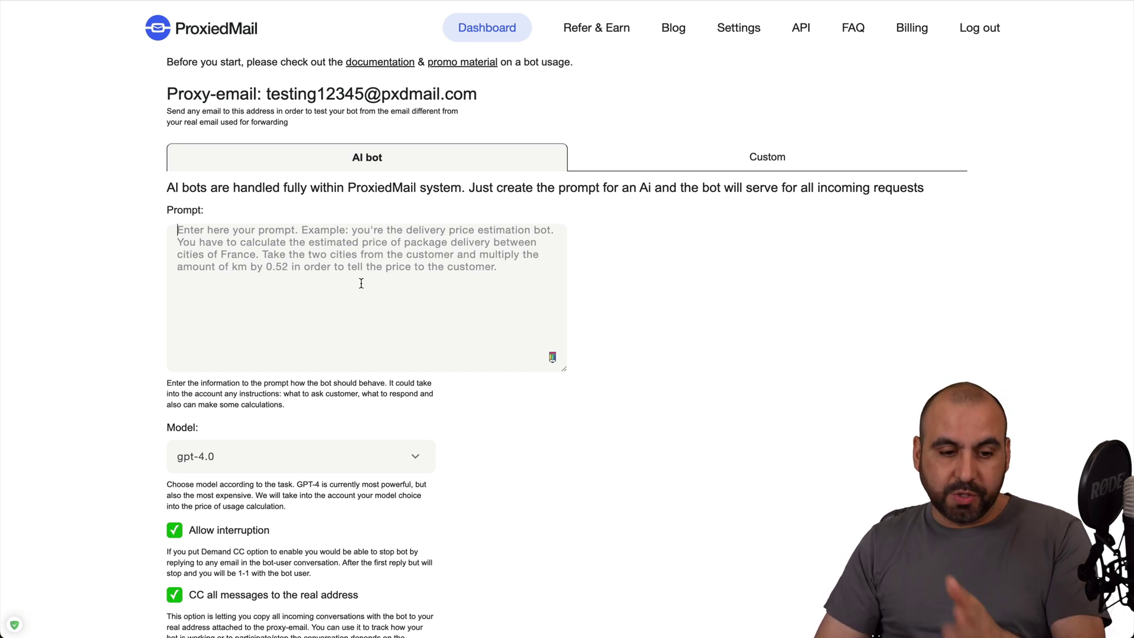
Inspect the AI model list, keeping gpt-4.0, and the Set up webhook option
scroll(361, 284, "down", 5)
left_click(237, 173)
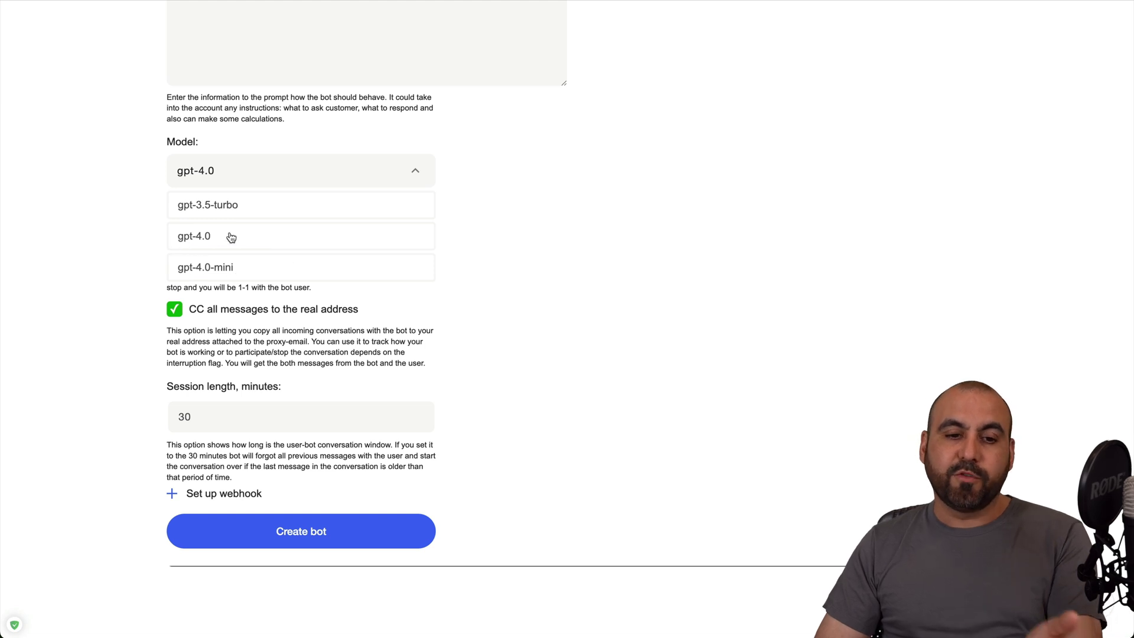
left_click(556, 242)
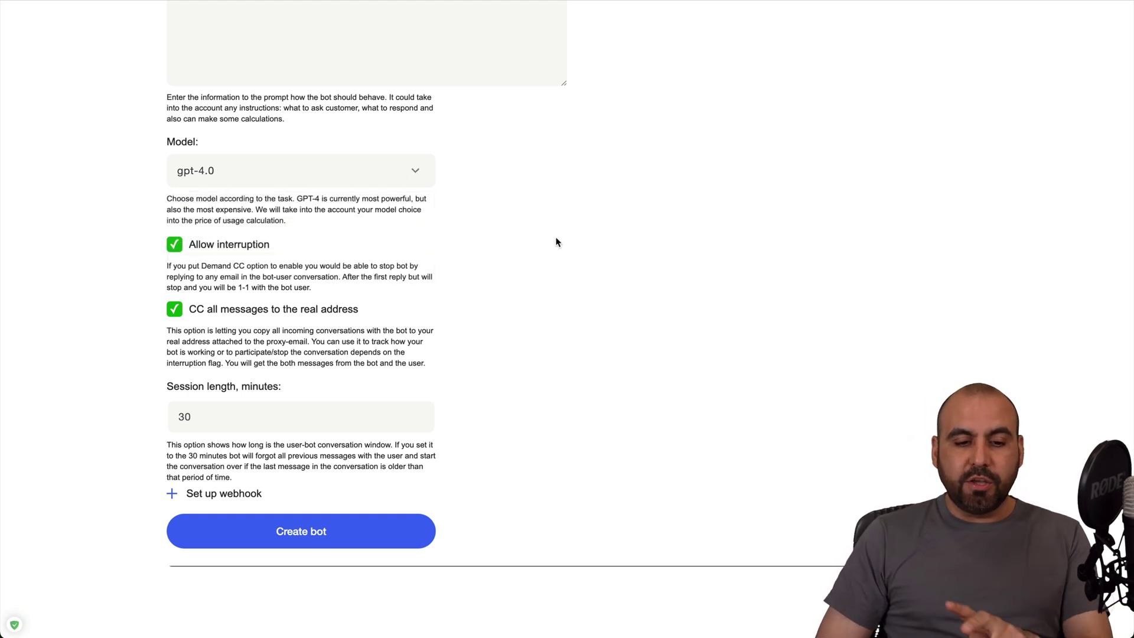
left_click(211, 497)
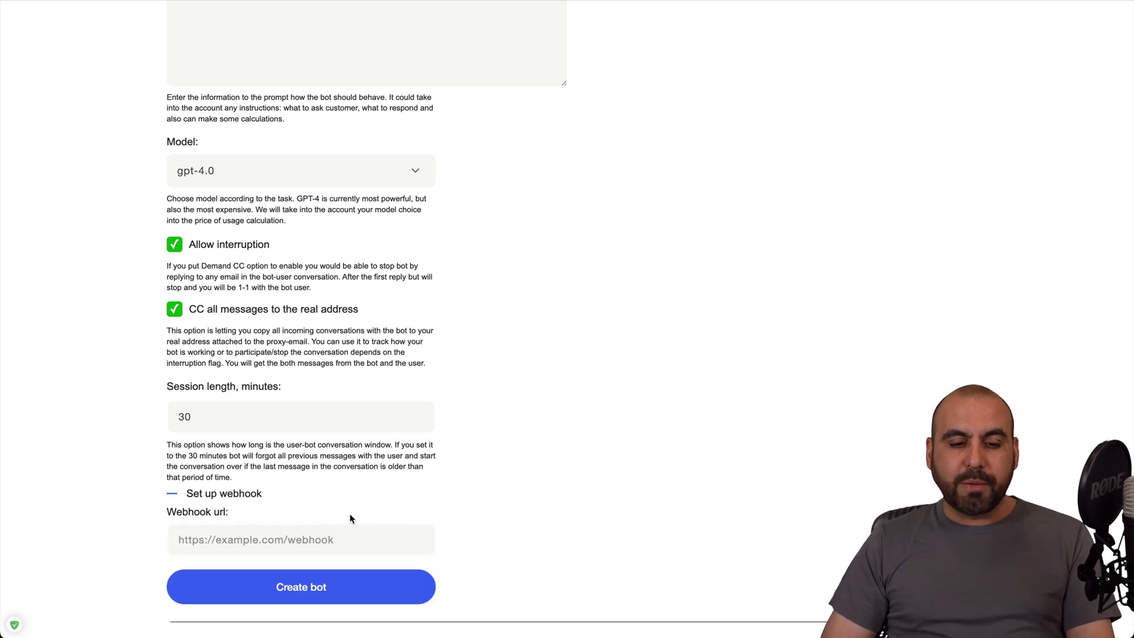
left_click(256, 494)
View the Custom bot options, then return to the Dashboard
scroll(355, 484, "up", 10)
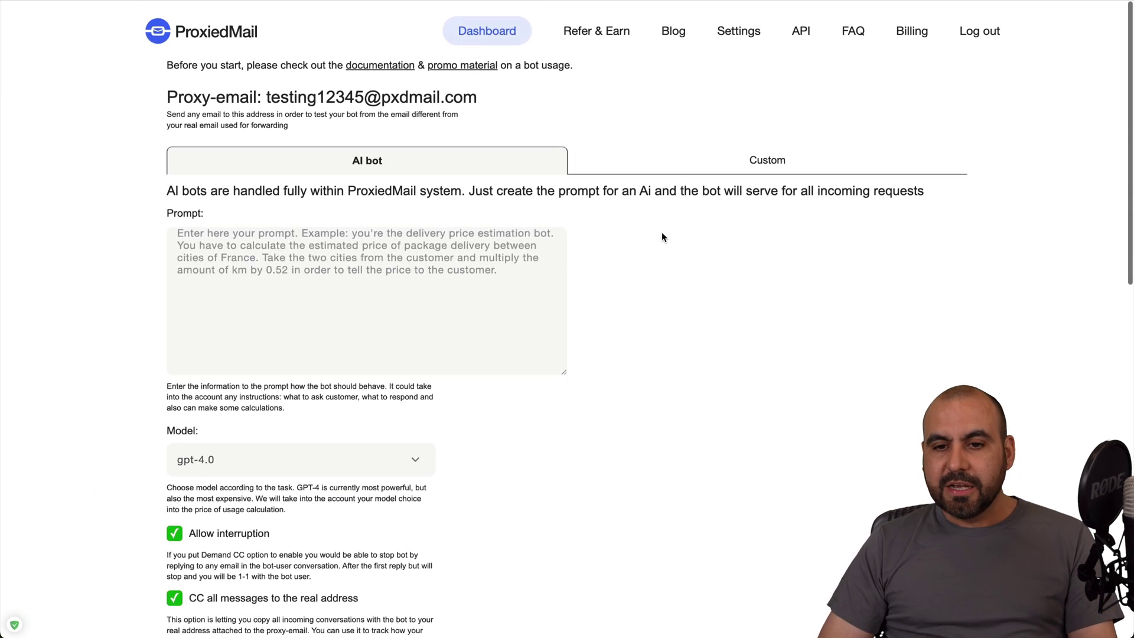
left_click(767, 157)
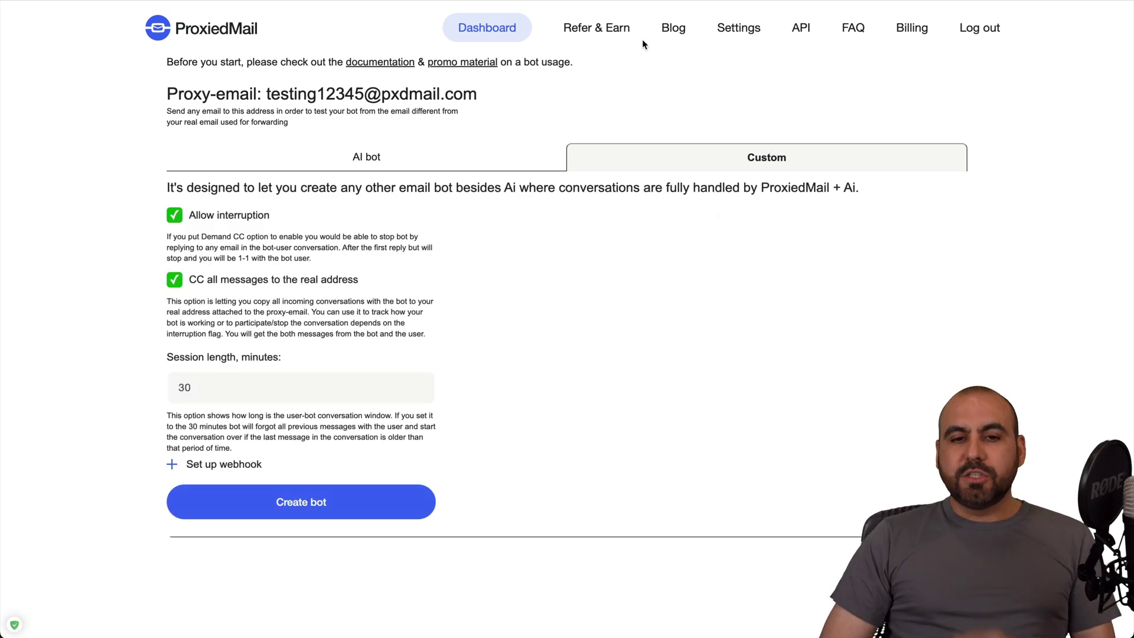
left_click(495, 34)
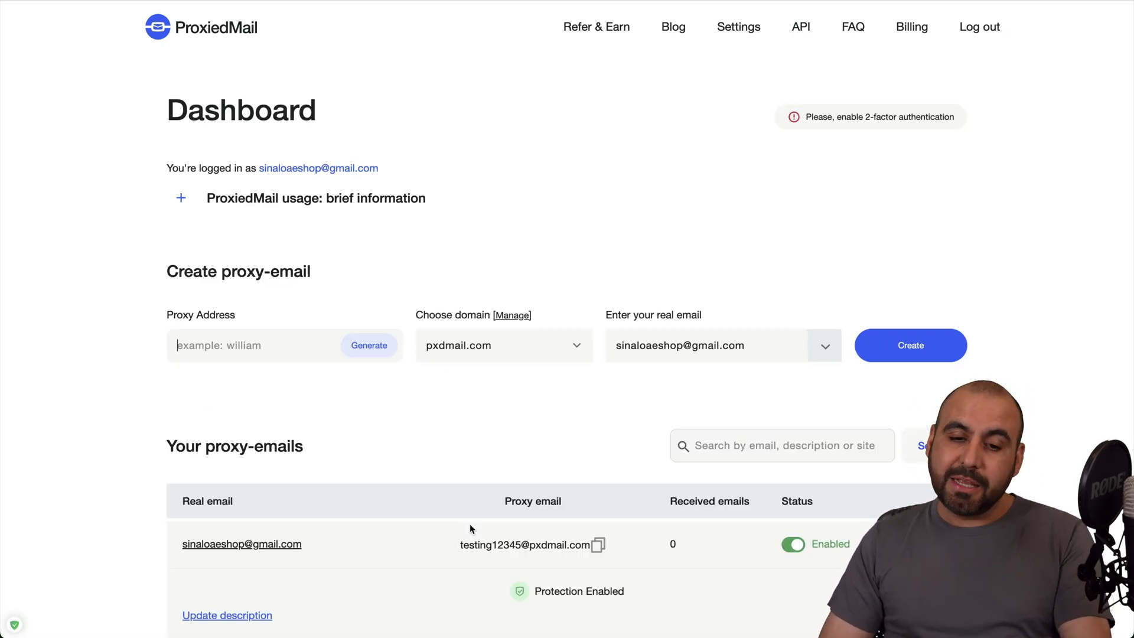
Open the Send/Contacts page for the first proxy email
scroll(470, 523, "down", 10)
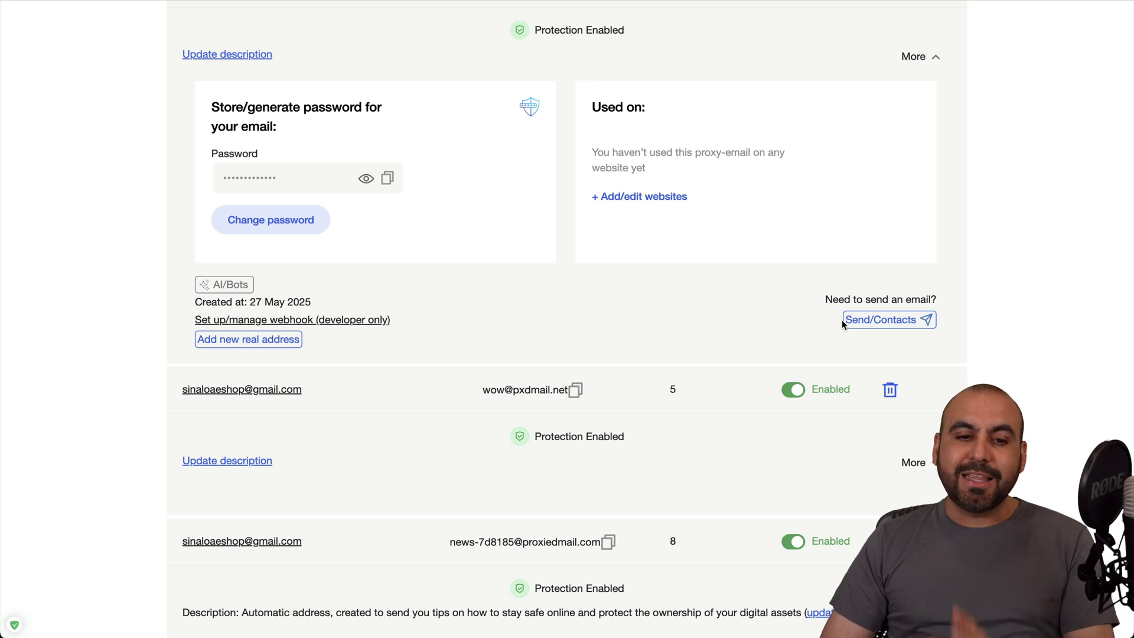
scroll(783, 332, "up", 6)
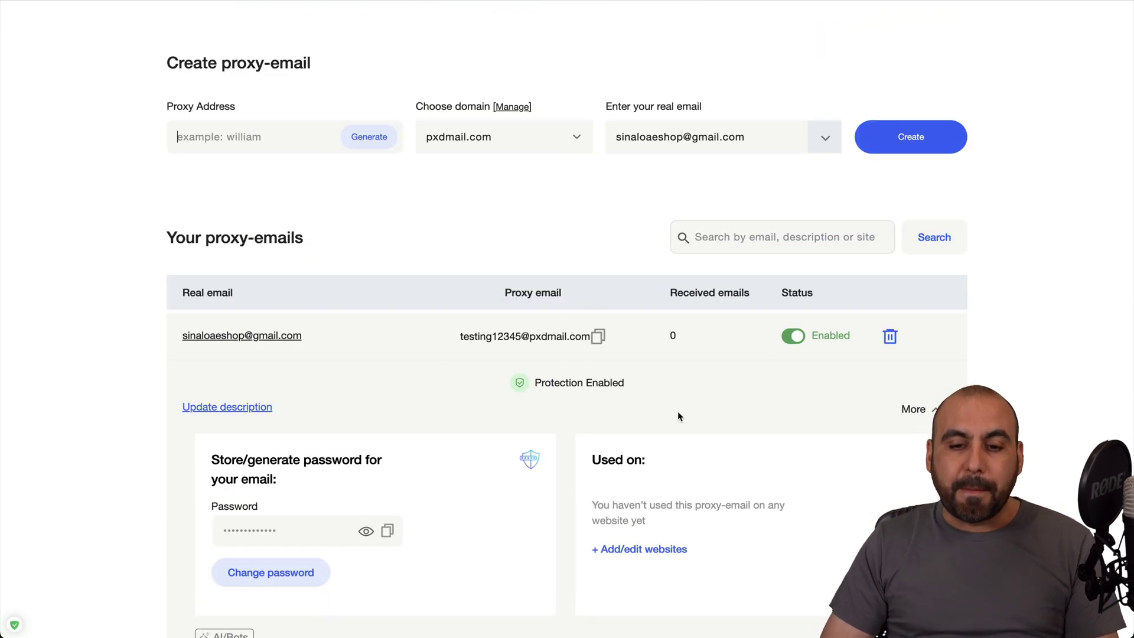
scroll(678, 412, "down", 5)
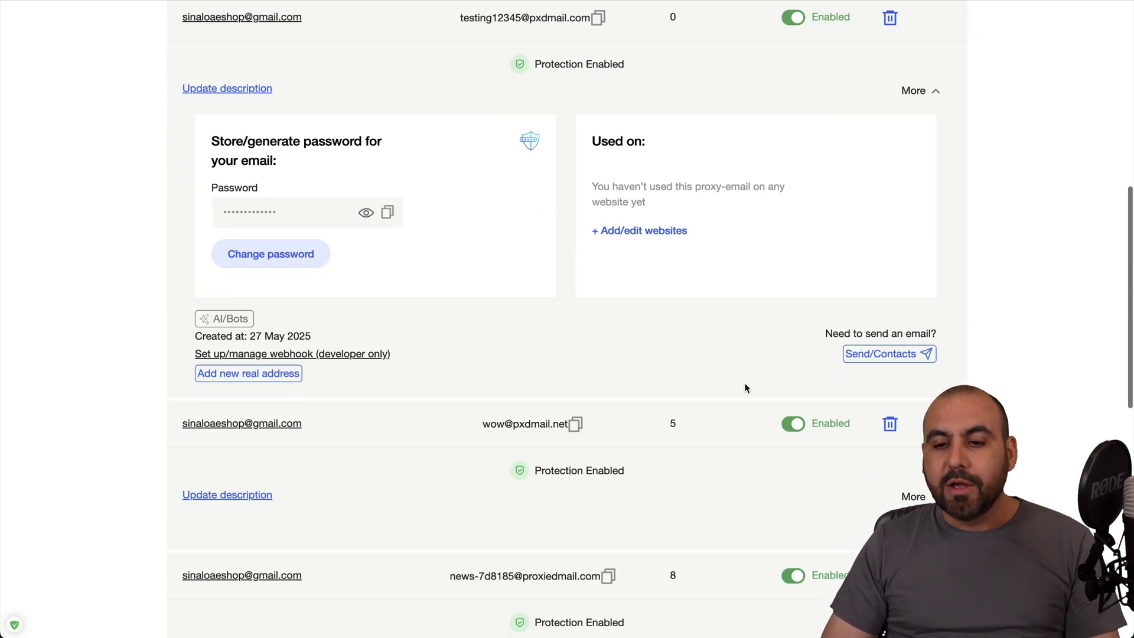
left_click(886, 356)
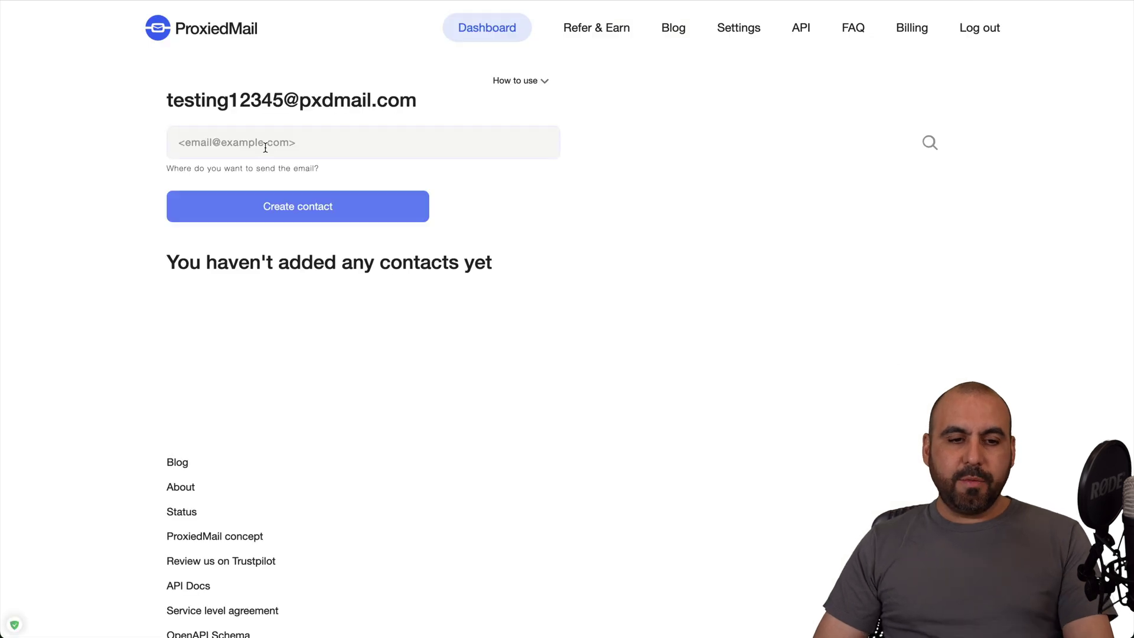
Create a contact from the pasted e-mail address with '2' added before the @, and select its reverse proxy
left_click(265, 147)
key("super+v")
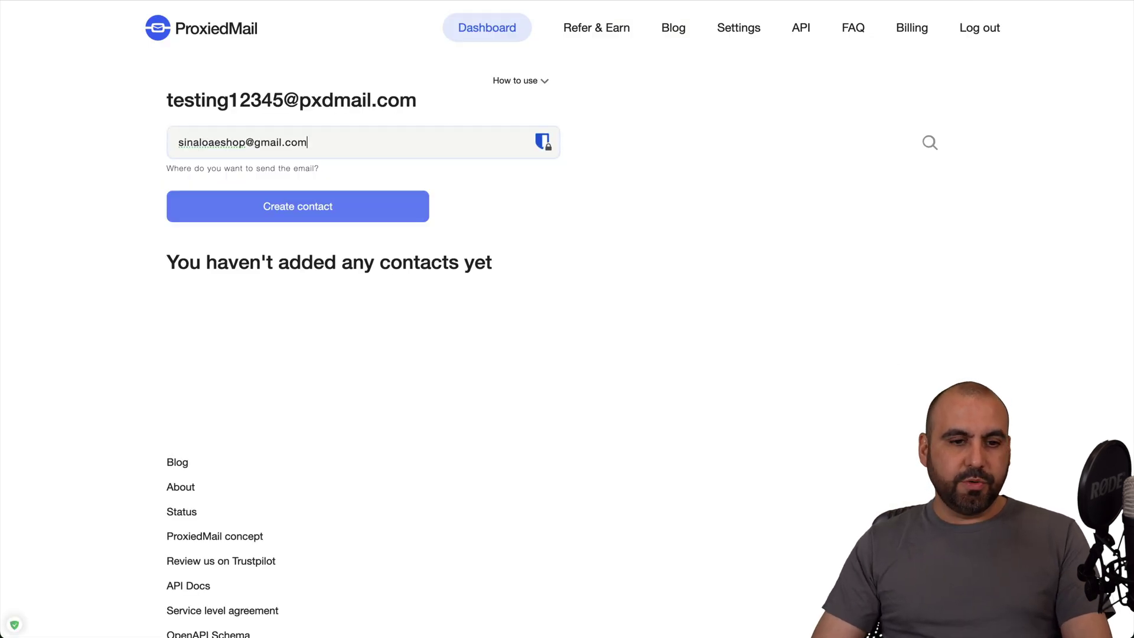
key("Left")
key("Left")
key("Left")
key("Left")
key("Left")
key("Left")
key("Left")
key("Left")
key("Left")
key("Left")
type("2")
key("Return")
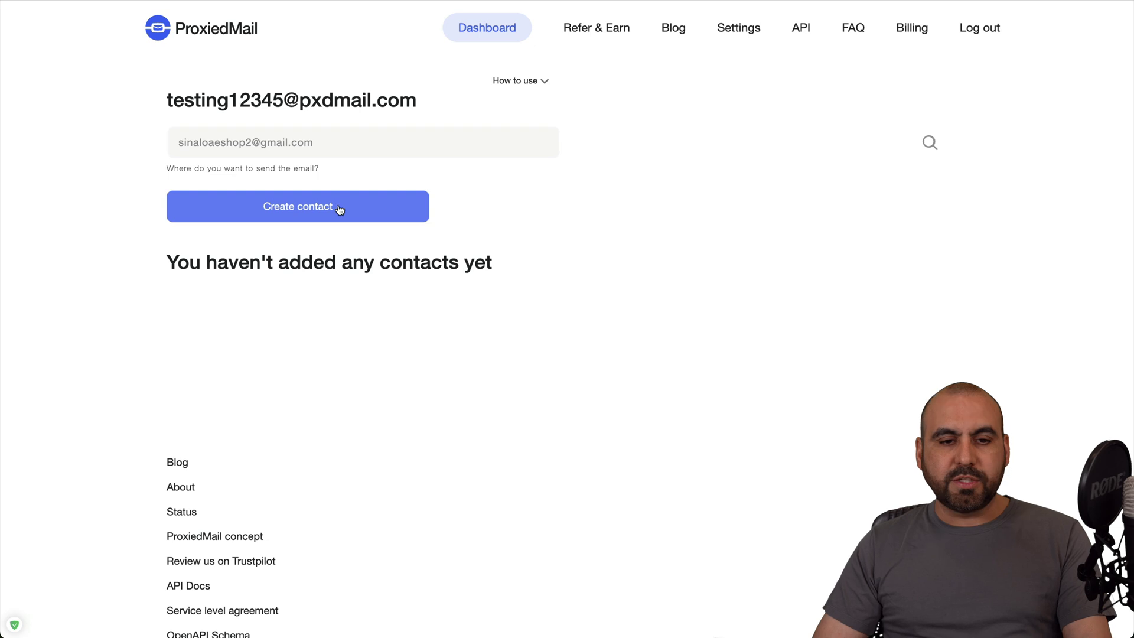
left_click(340, 208)
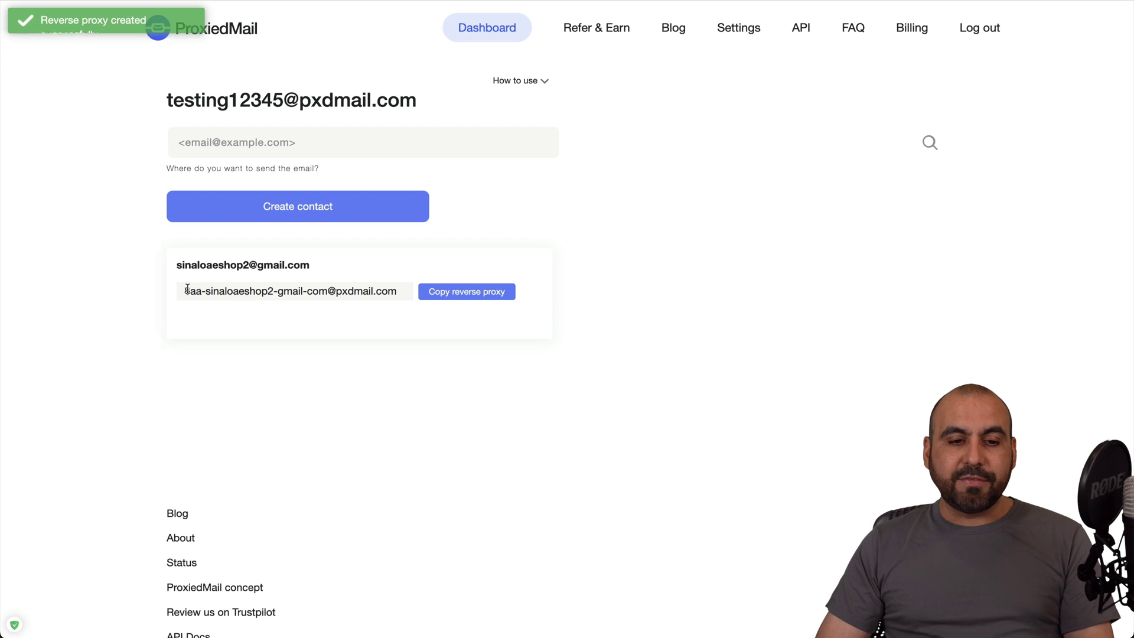
triple_click(395, 290)
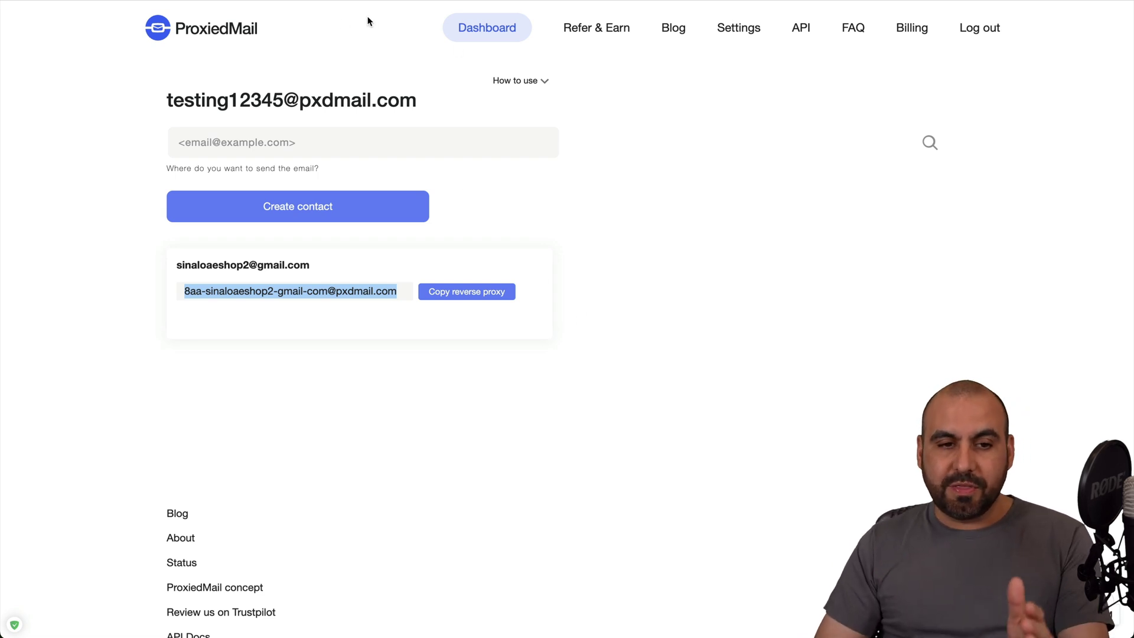
left_click(483, 28)
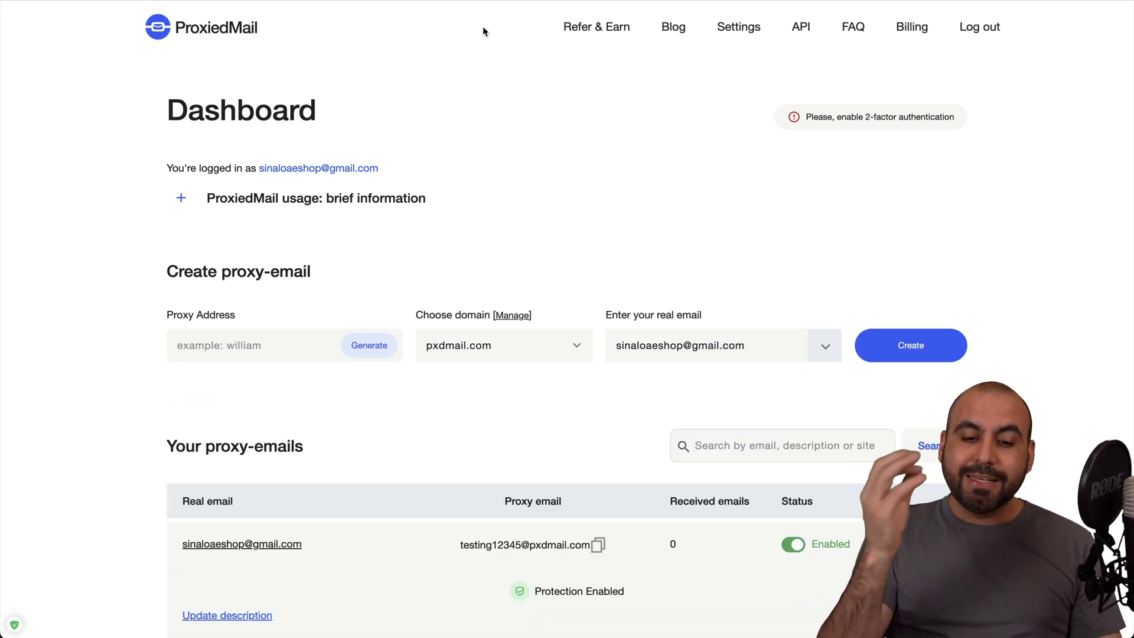
scroll(483, 31, "down", 8)
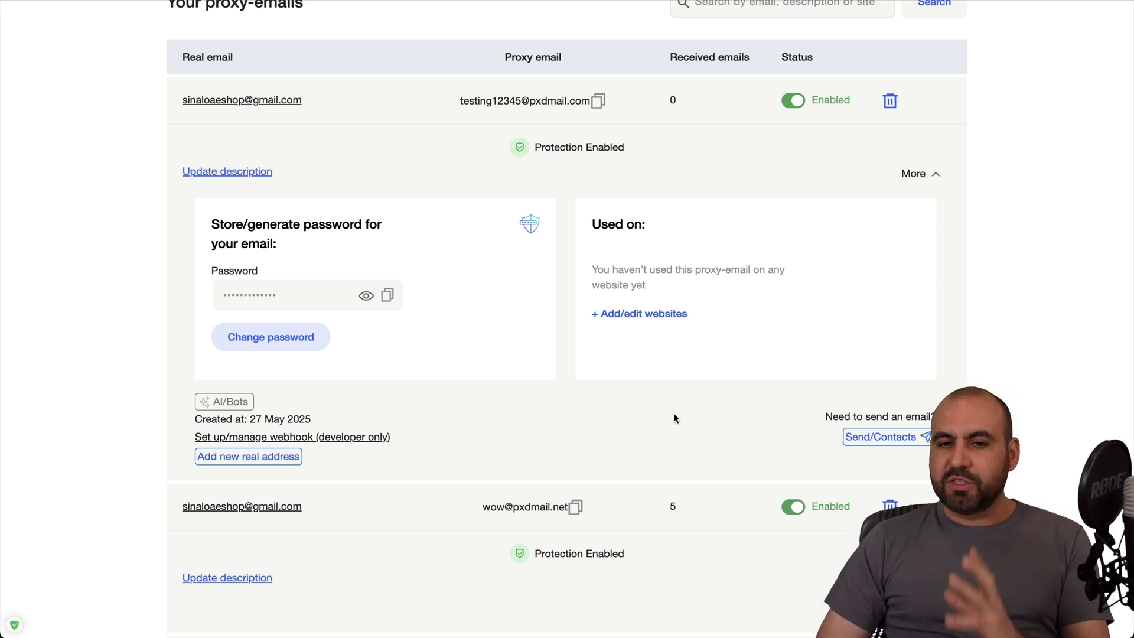
scroll(675, 415, "down", 5)
scroll(676, 418, "up", 3)
scroll(675, 418, "up", 7)
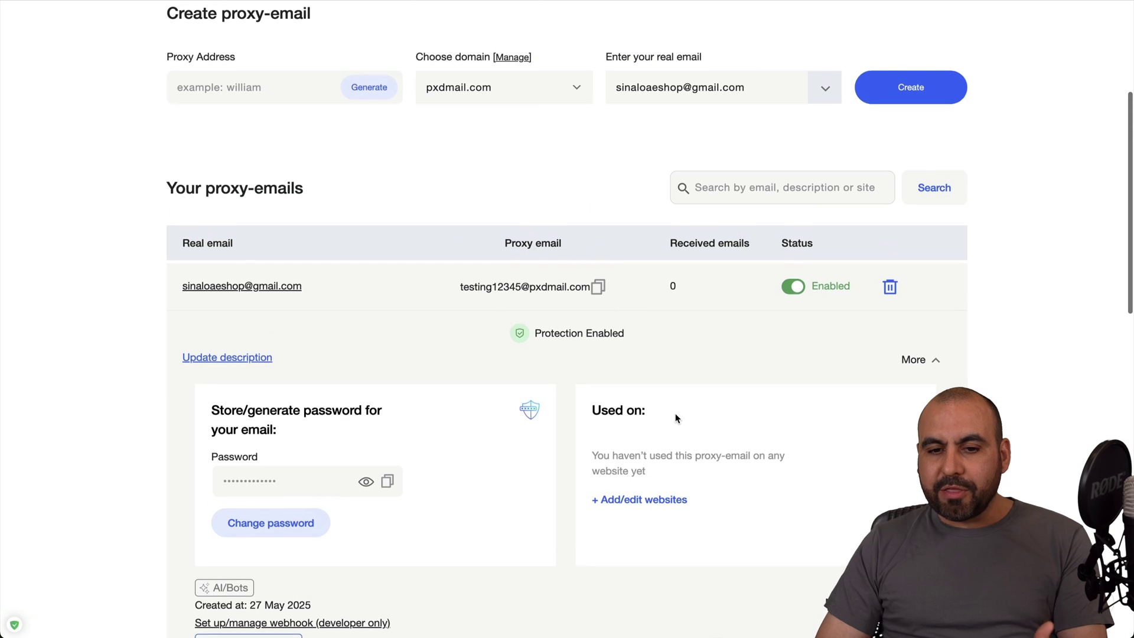
scroll(616, 262, "up", 4)
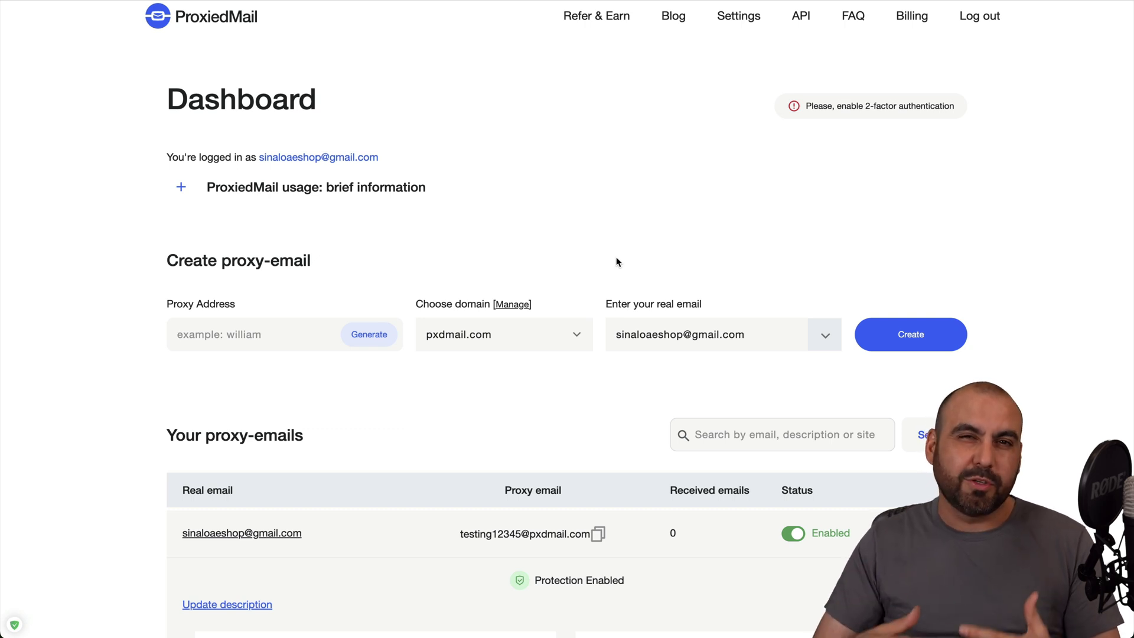
left_click(571, 333)
scroll(518, 407, "down", 1)
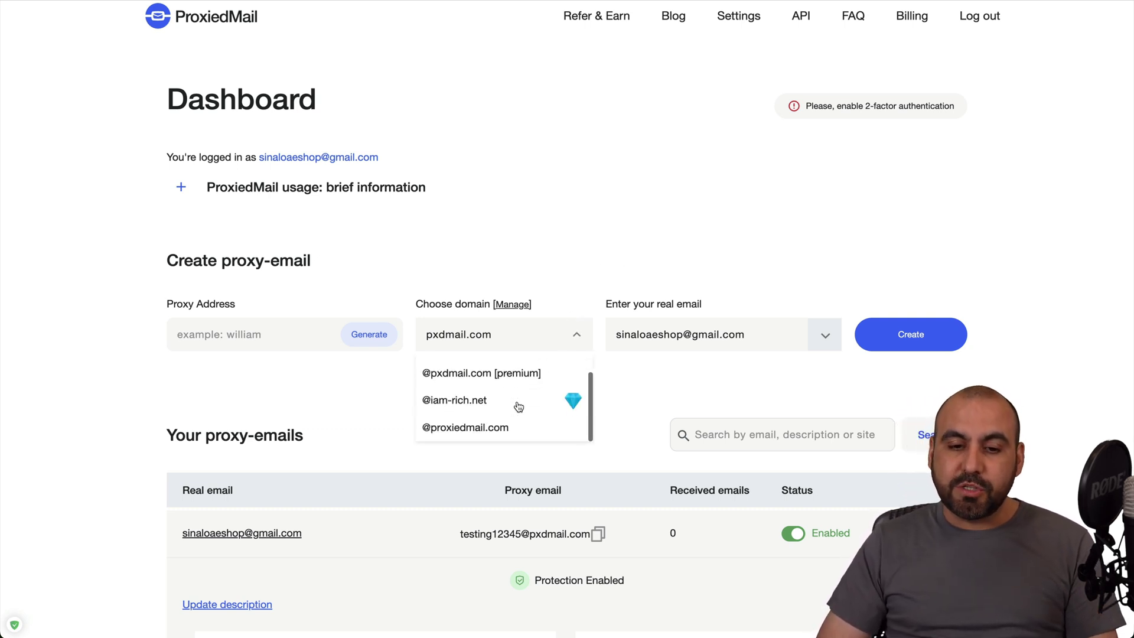
scroll(518, 407, "up", 1)
left_click(508, 307)
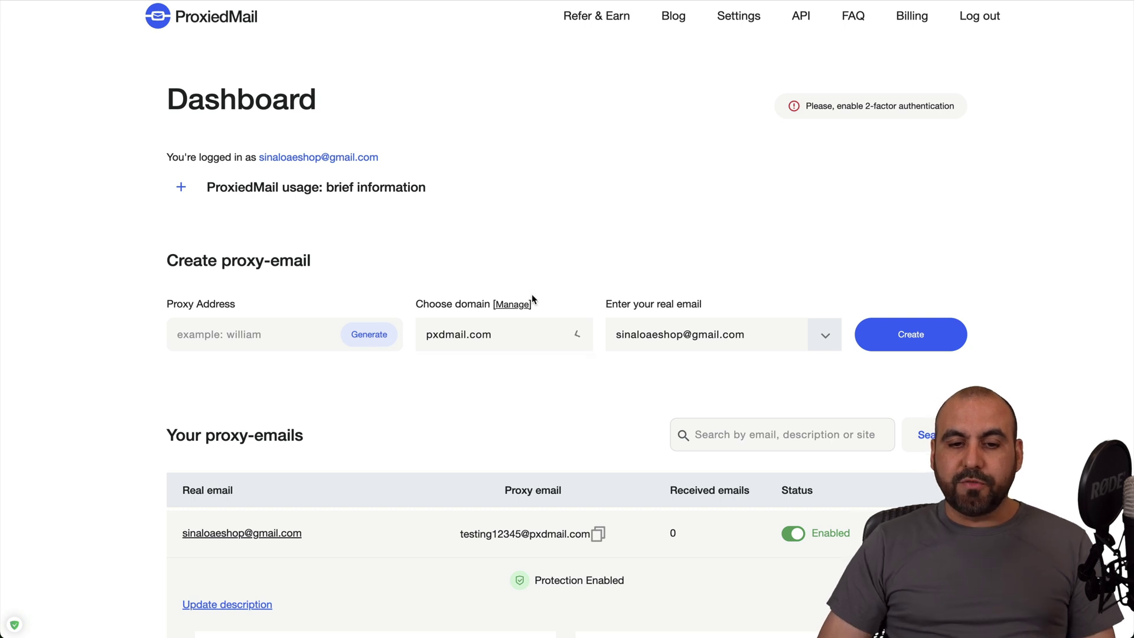
left_click(513, 304)
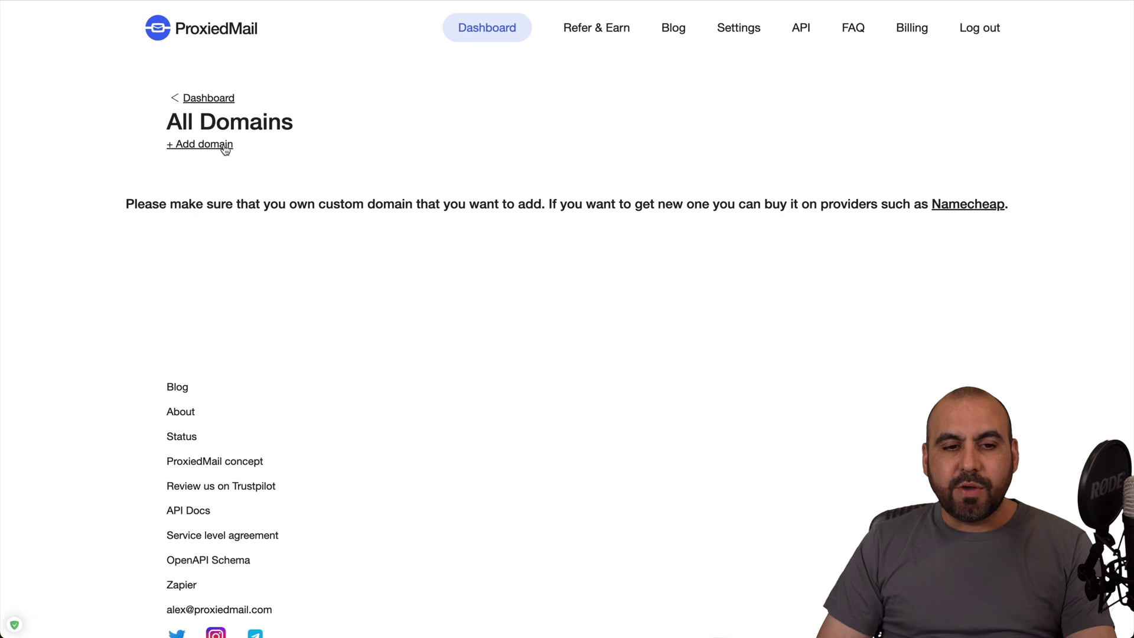
Check that custom domain sfeefsd.com is available and review its $13.99 price
left_click(224, 144)
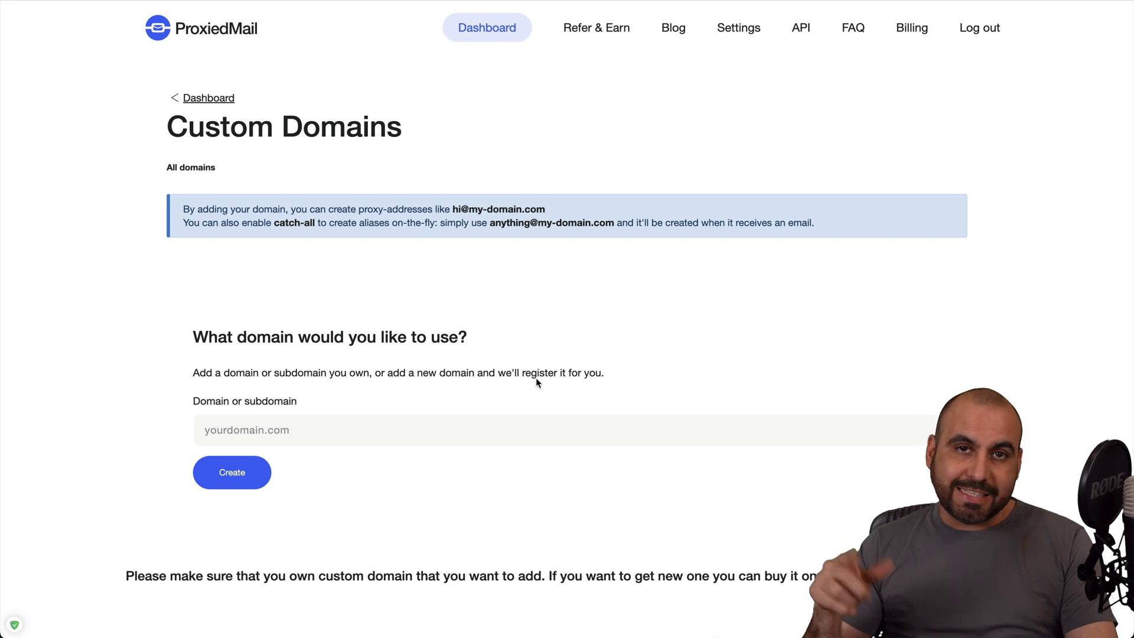
left_click(296, 425)
type("sfeefsd.")
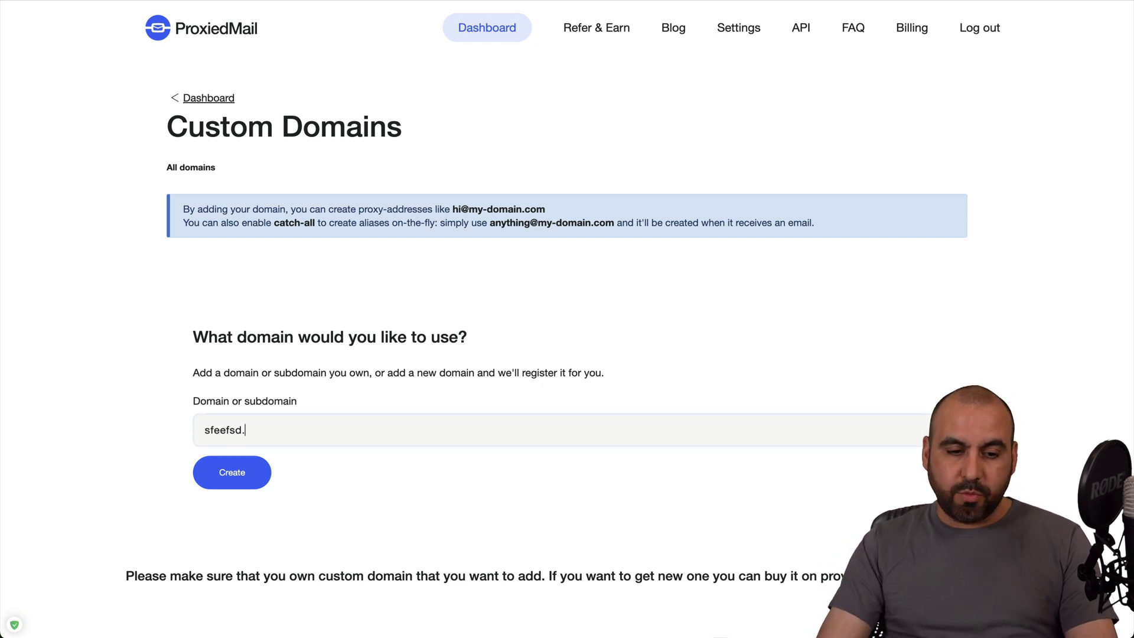
type("com")
left_click(252, 472)
scroll(389, 490, "down", 1)
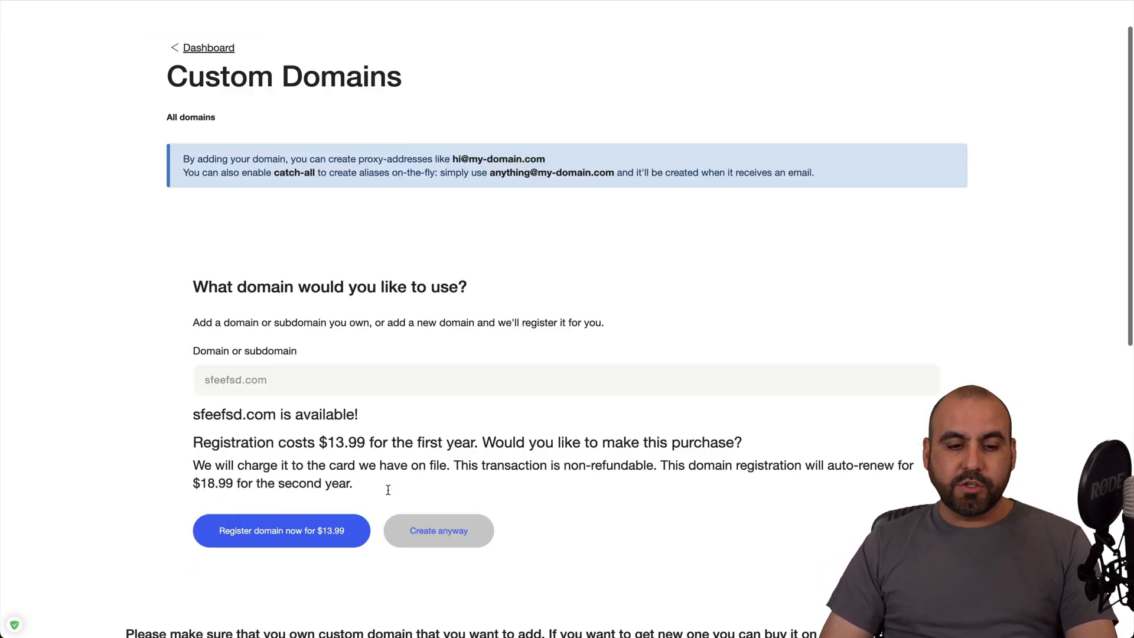
scroll(388, 490, "down", 1)
left_click_drag(194, 378, 432, 377)
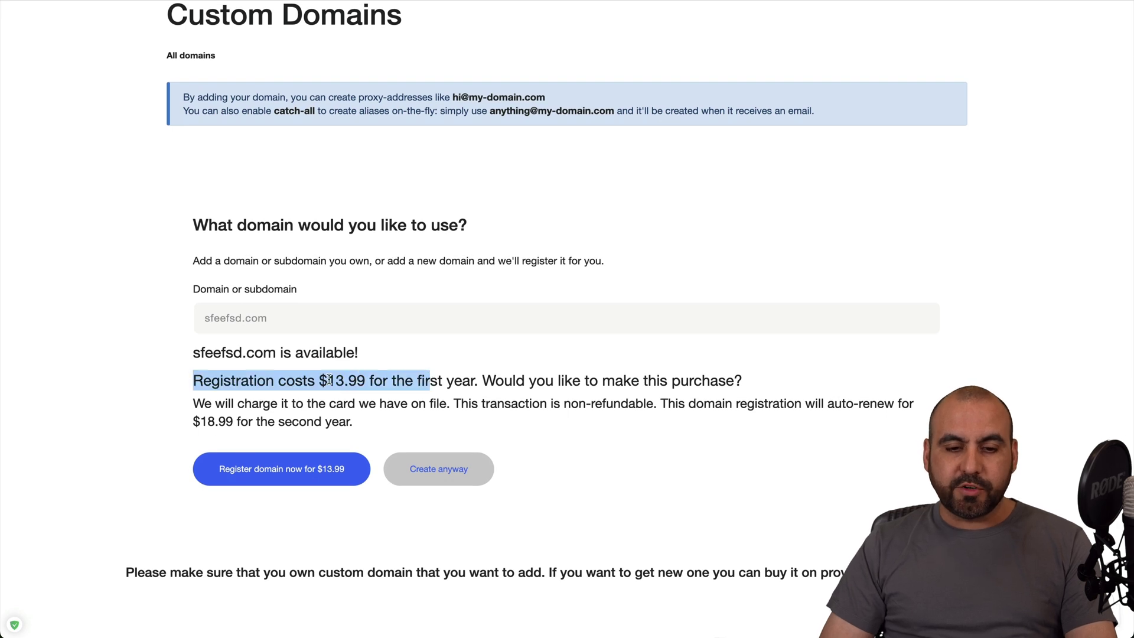
left_click(458, 380)
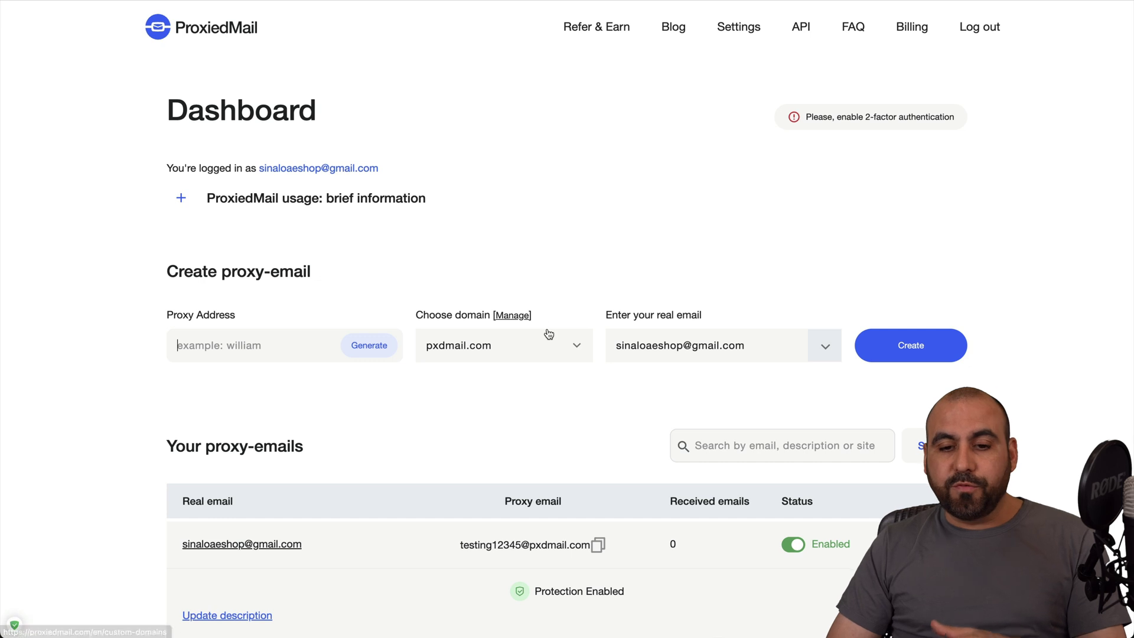
Browse the proxy domain list without changing the selected domain
left_click(566, 352)
scroll(536, 395, "down", 1)
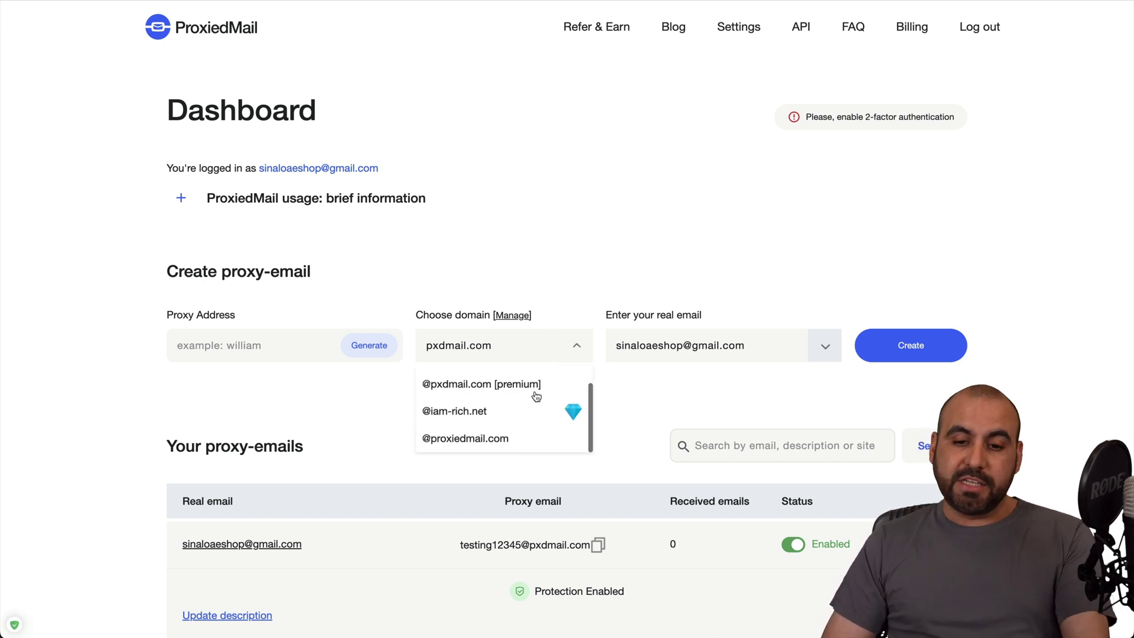
left_click(689, 396)
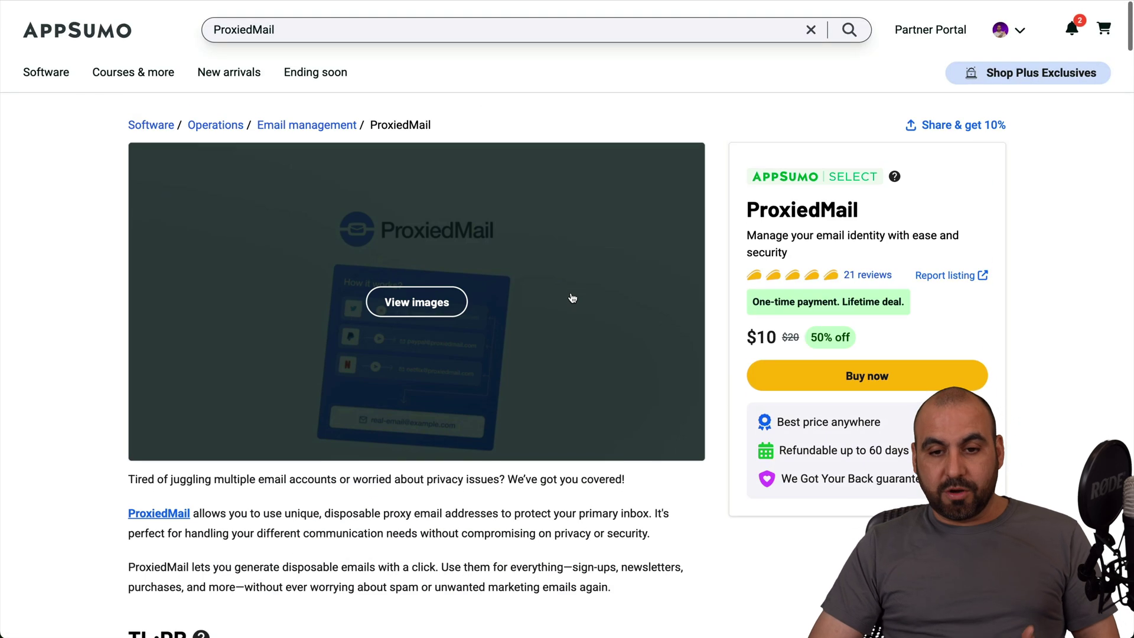
scroll(573, 299, "down", 1)
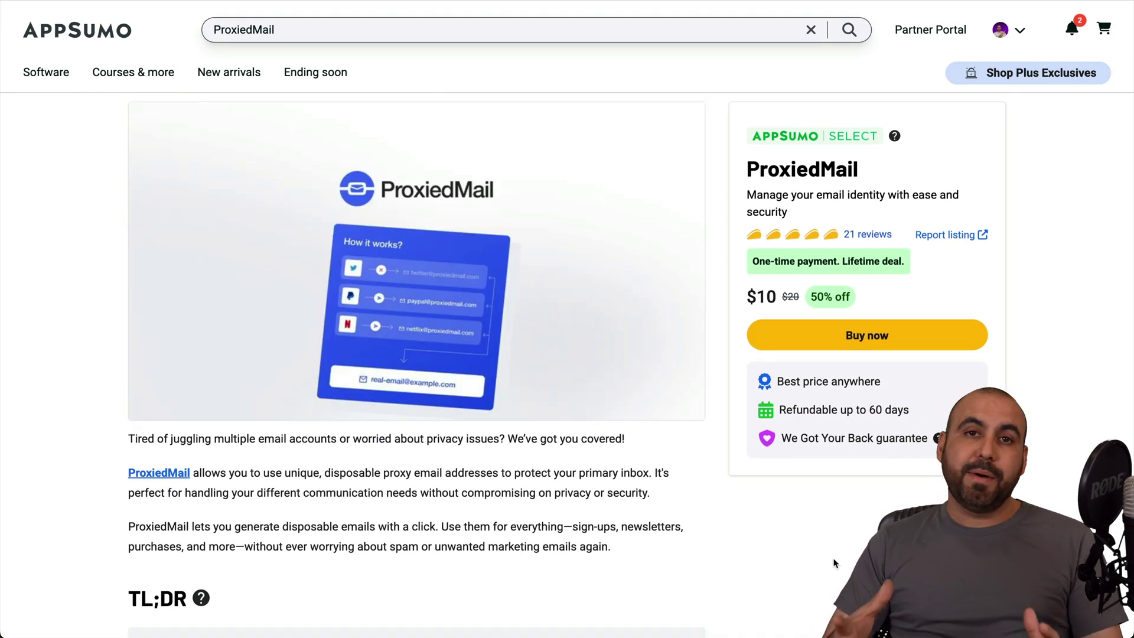